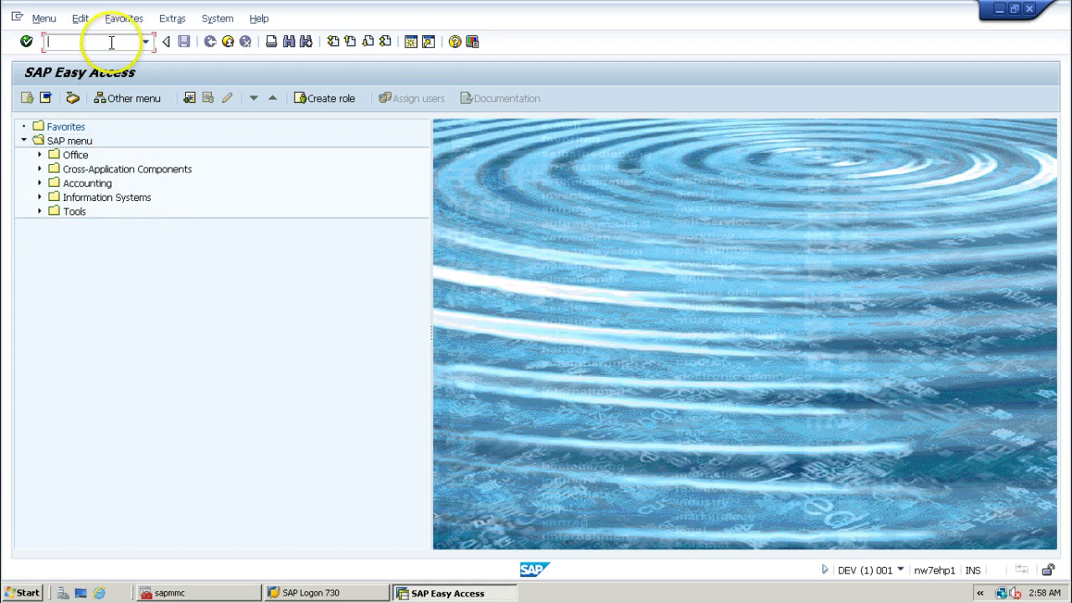
Open transaction RZ11 and restrict the profile parameter value list to names matching login*
text(rz11)
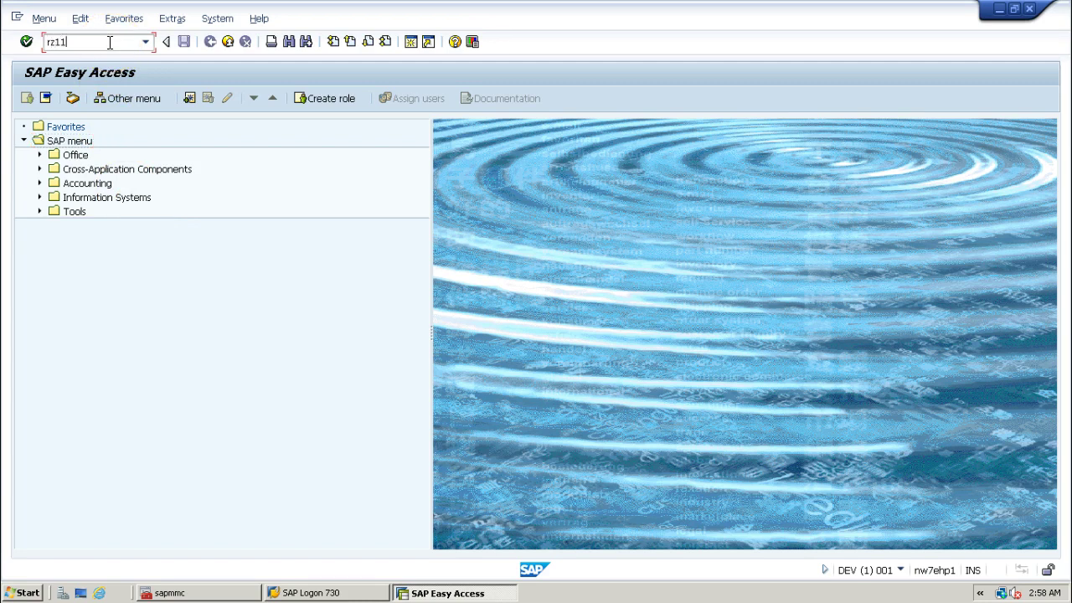
key(Return)
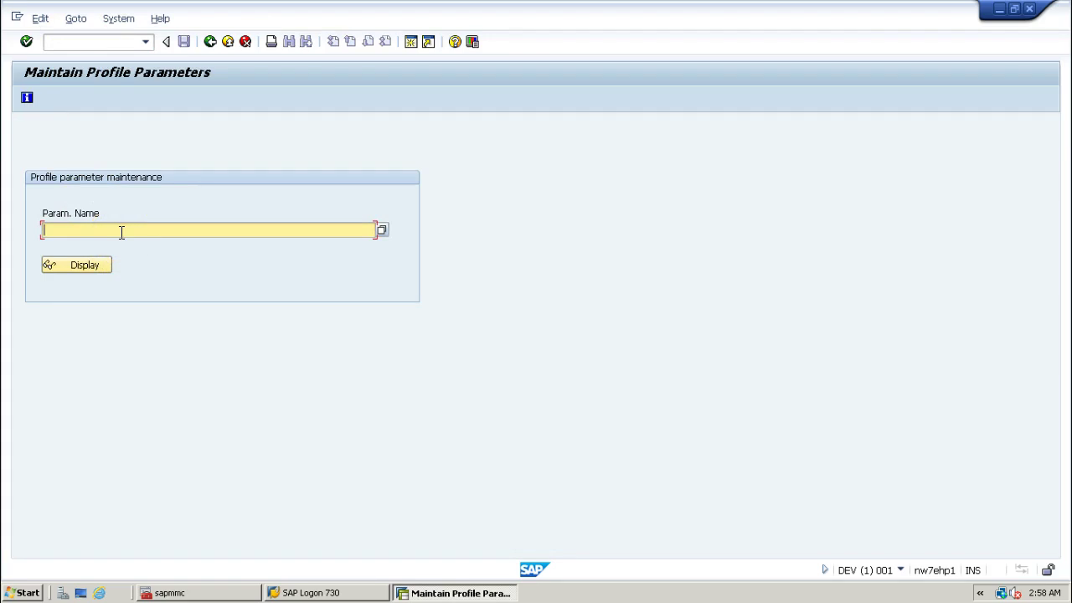
key(F4)
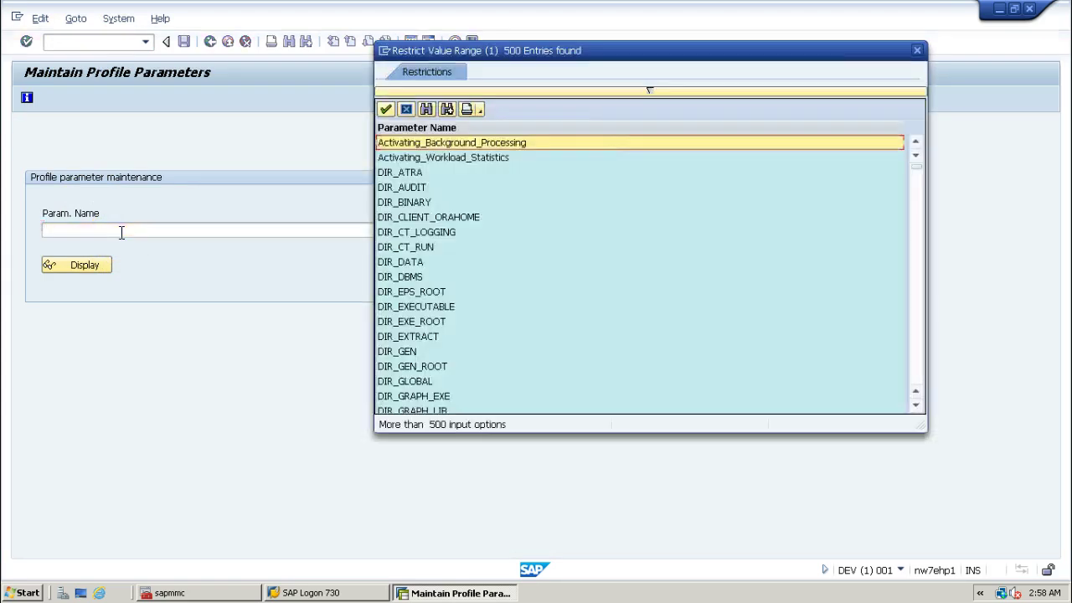
click(658, 93)
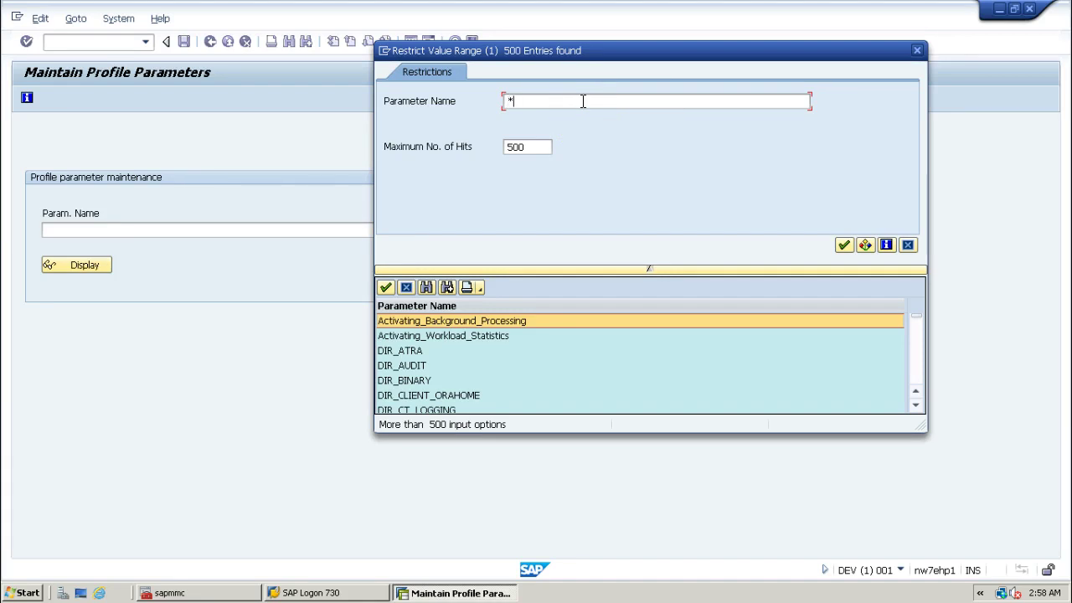
text(login*)
key(Return)
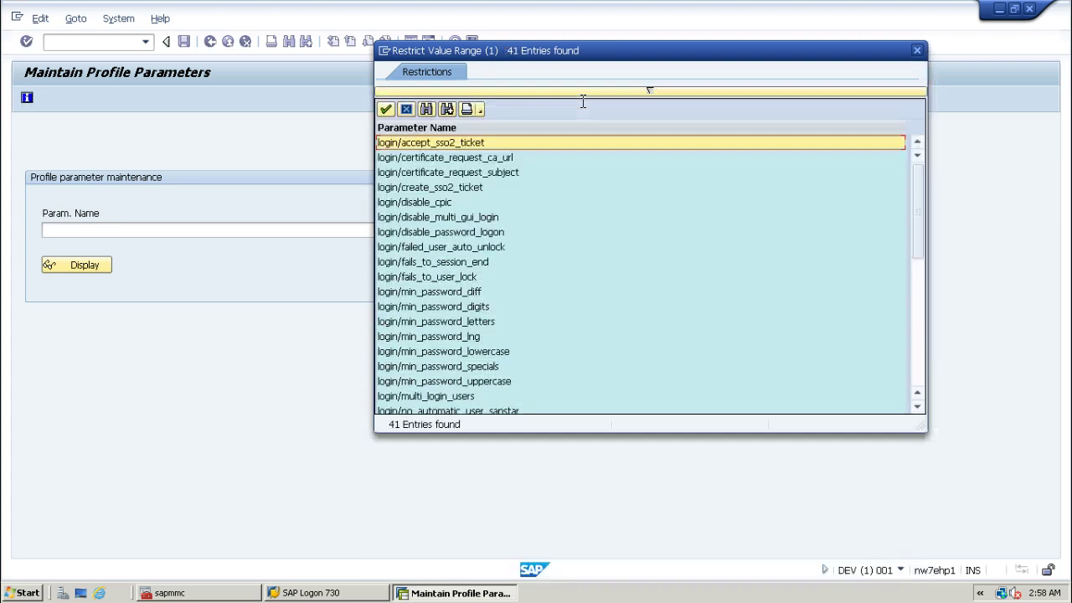
Review the login parameters for user unlocking, minimum password rules, password expiration and idle time in the value list
drag(595, 53, 475, 59)
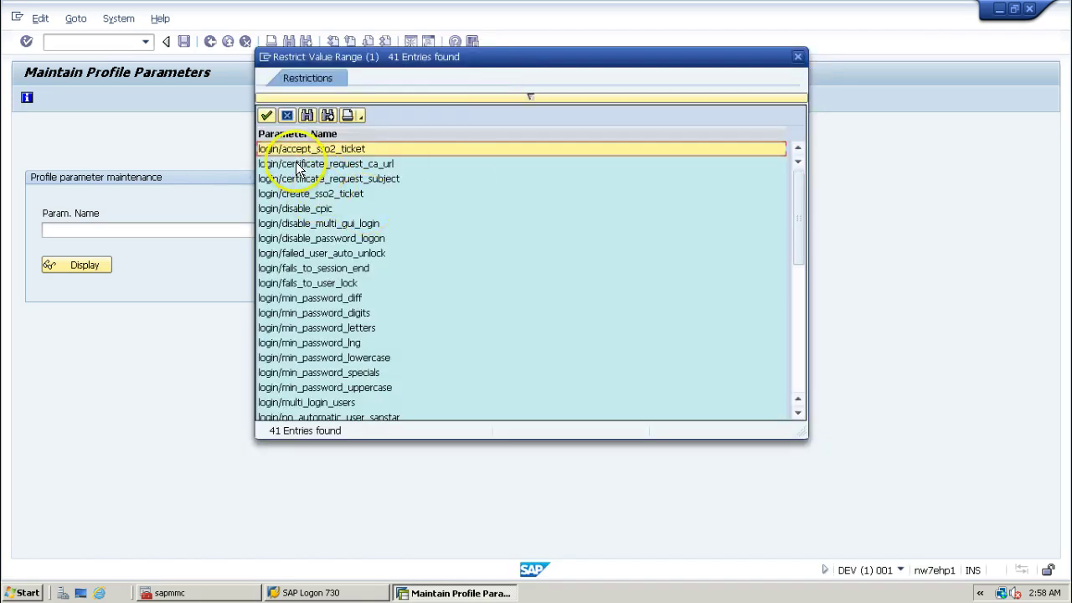
key(Down)
key(Down)
key(Down)
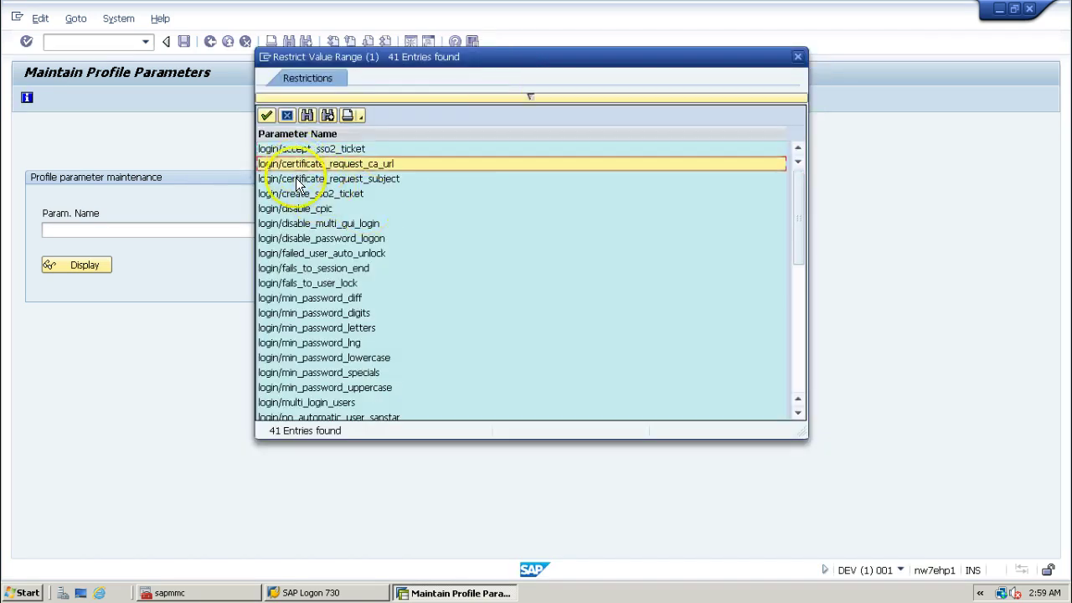
click(299, 254)
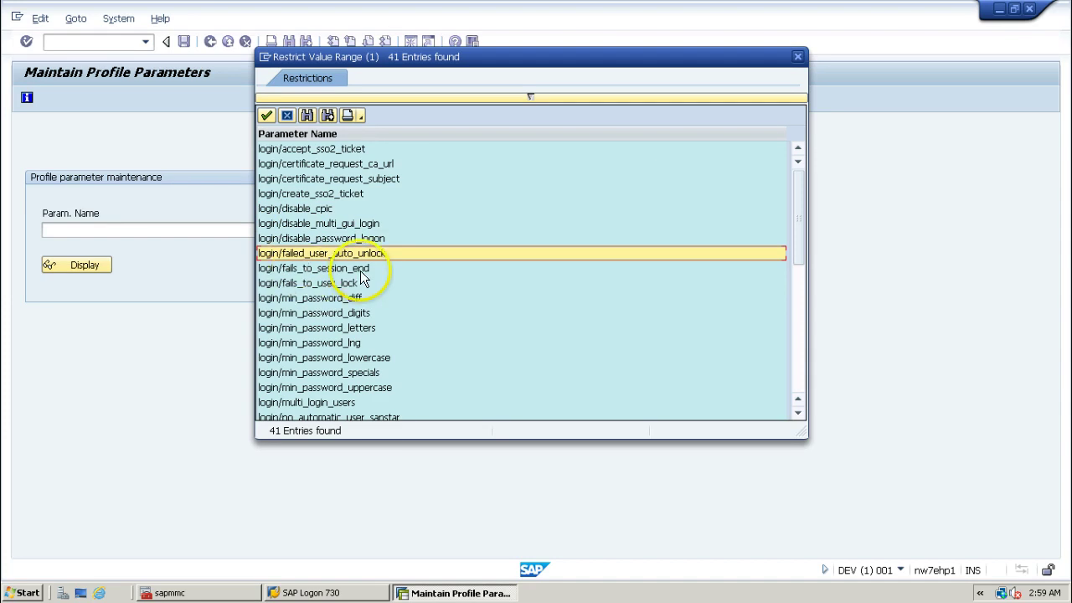
click(292, 301)
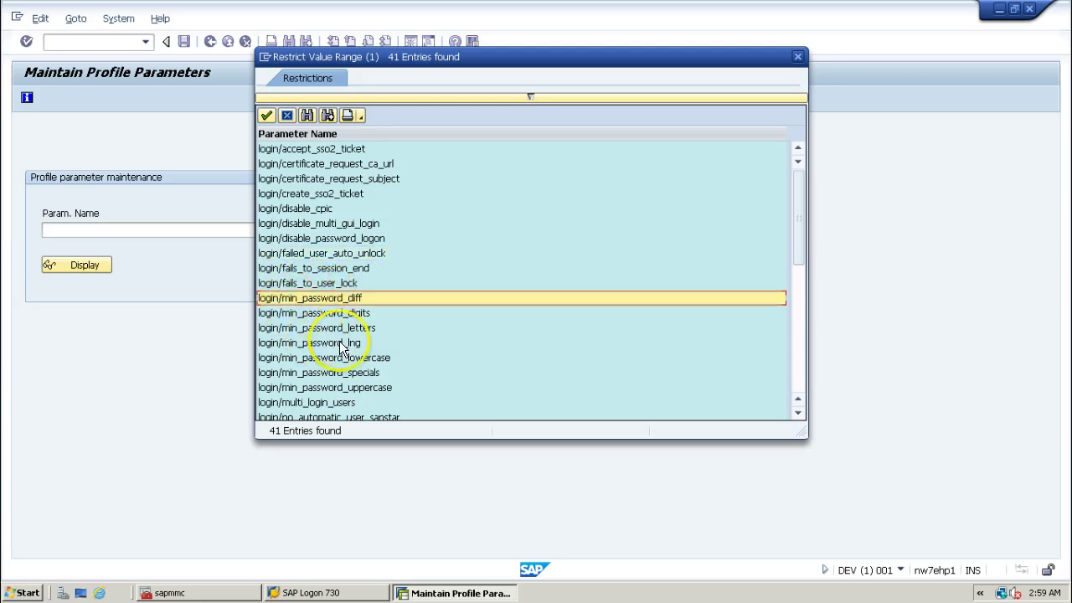
click(289, 344)
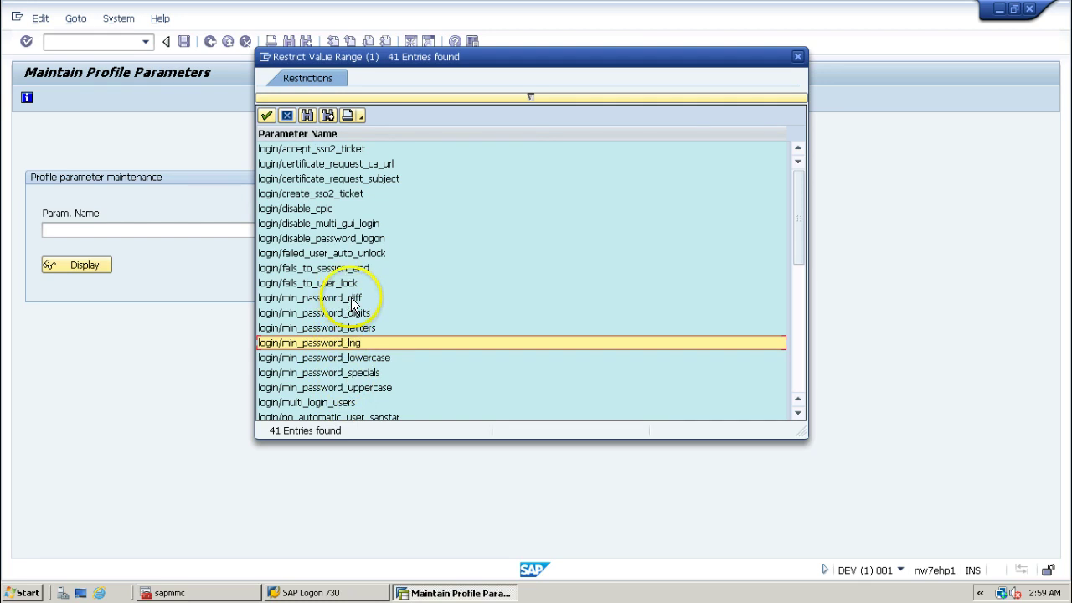
scroll(369, 335, down, 1)
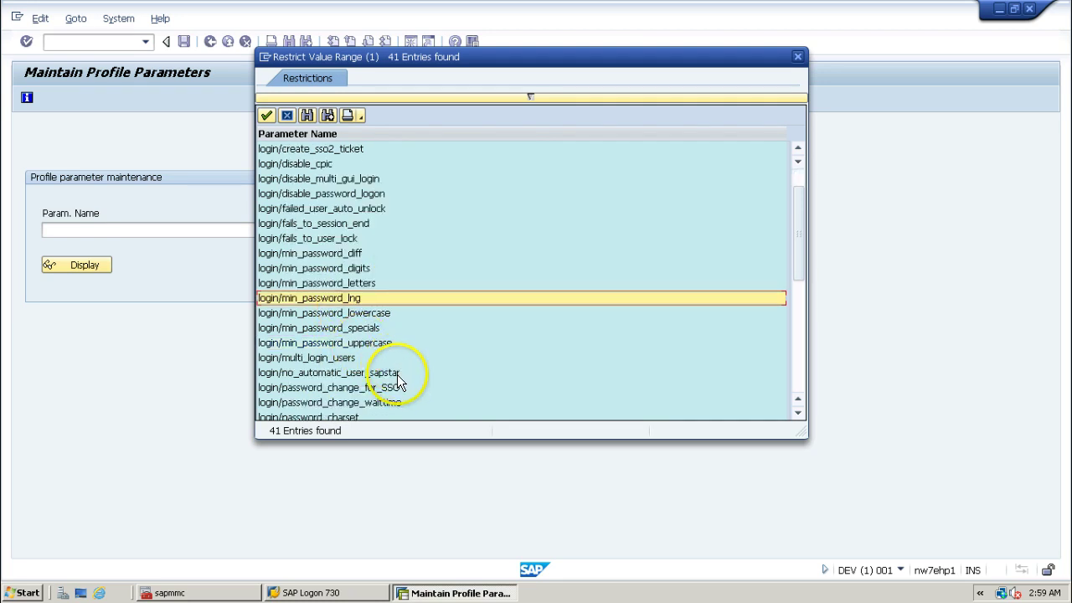
scroll(397, 374, down, 3)
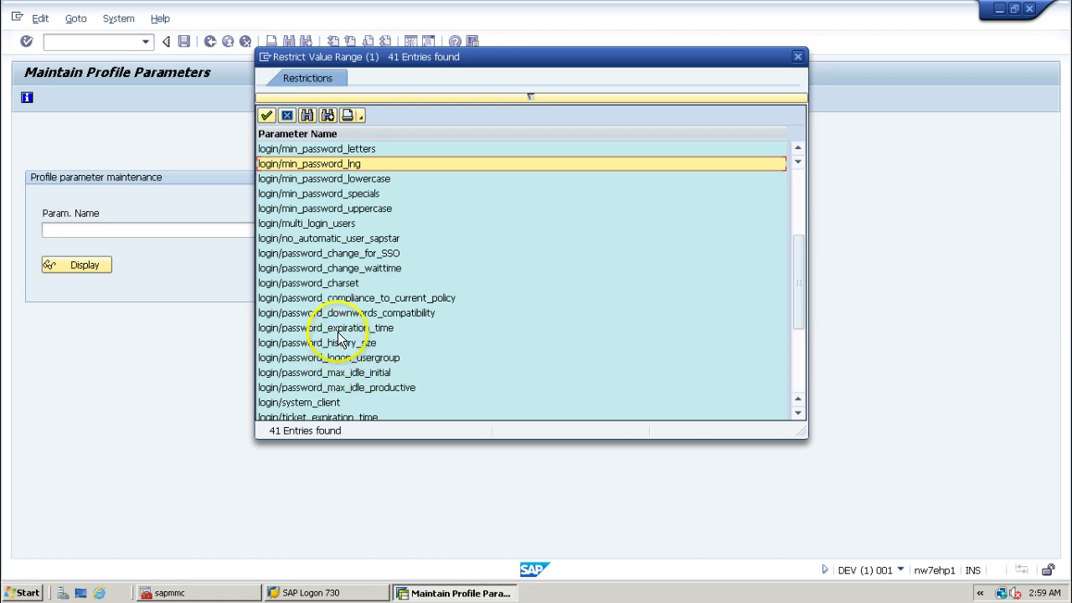
click(337, 328)
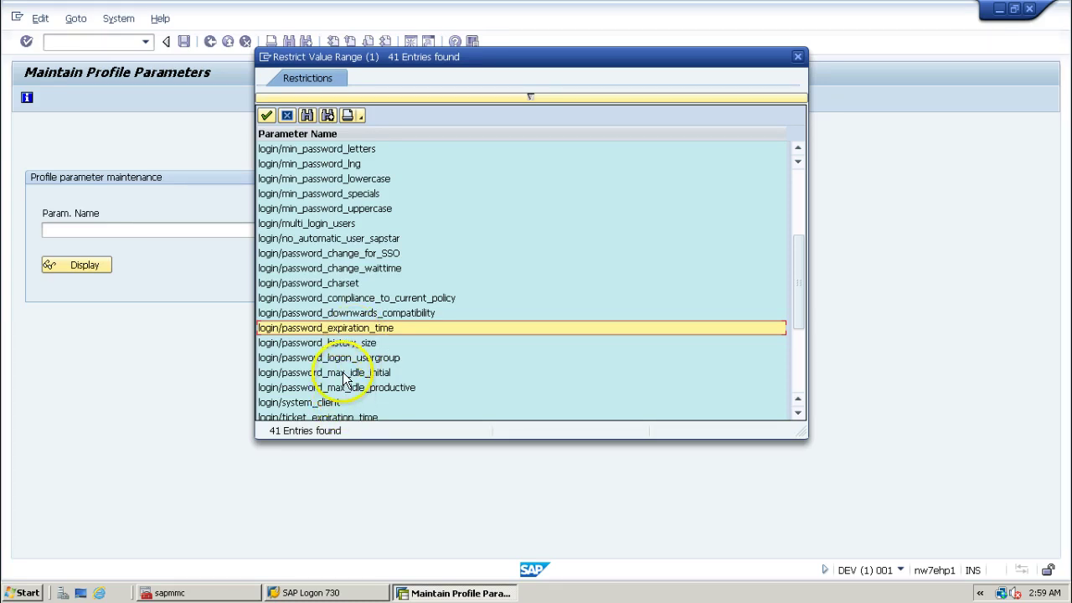
click(353, 373)
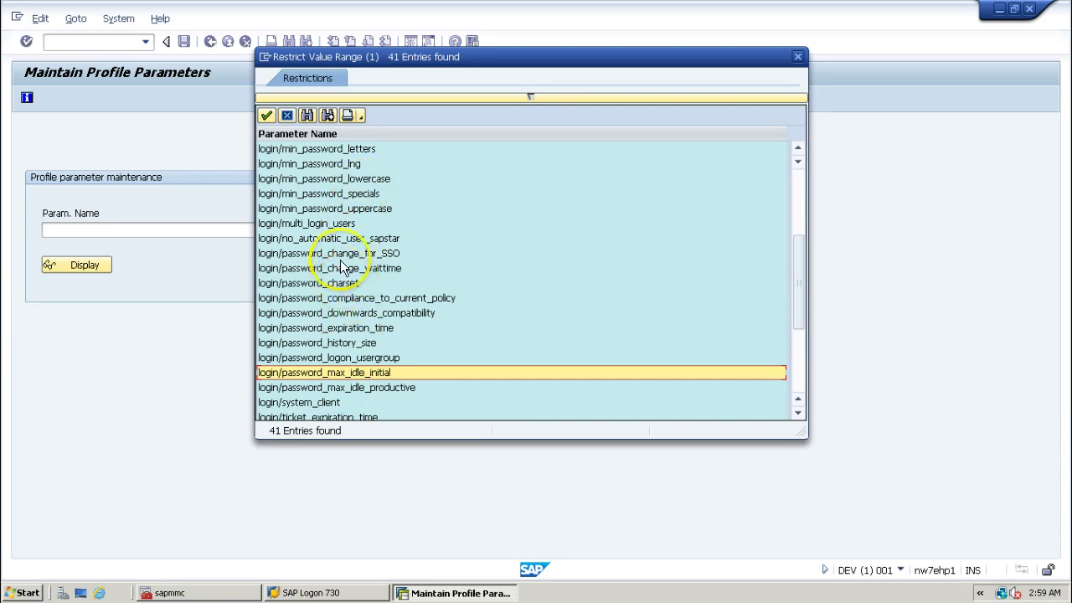
Choose the parameter login/min_password_lng and display its attributes
scroll(352, 240, up, 1)
click(319, 212)
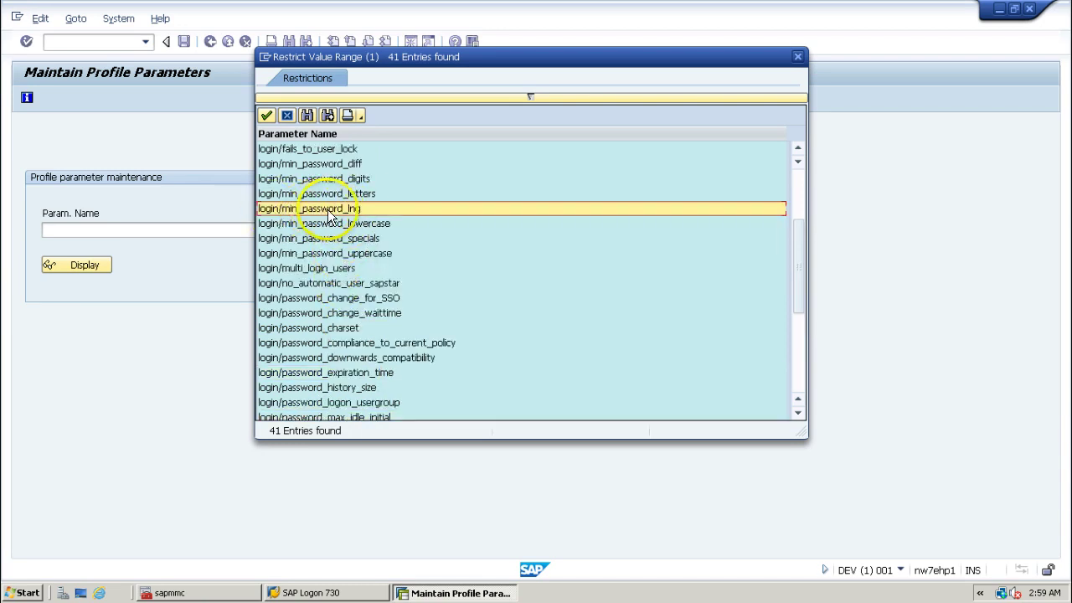
double_click(348, 207)
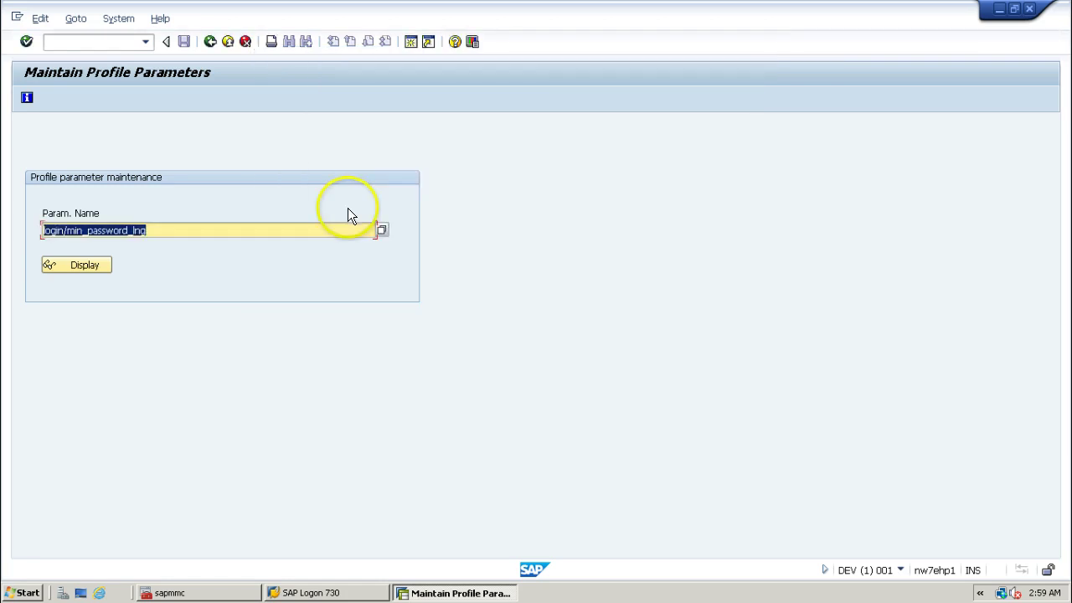
click(156, 230)
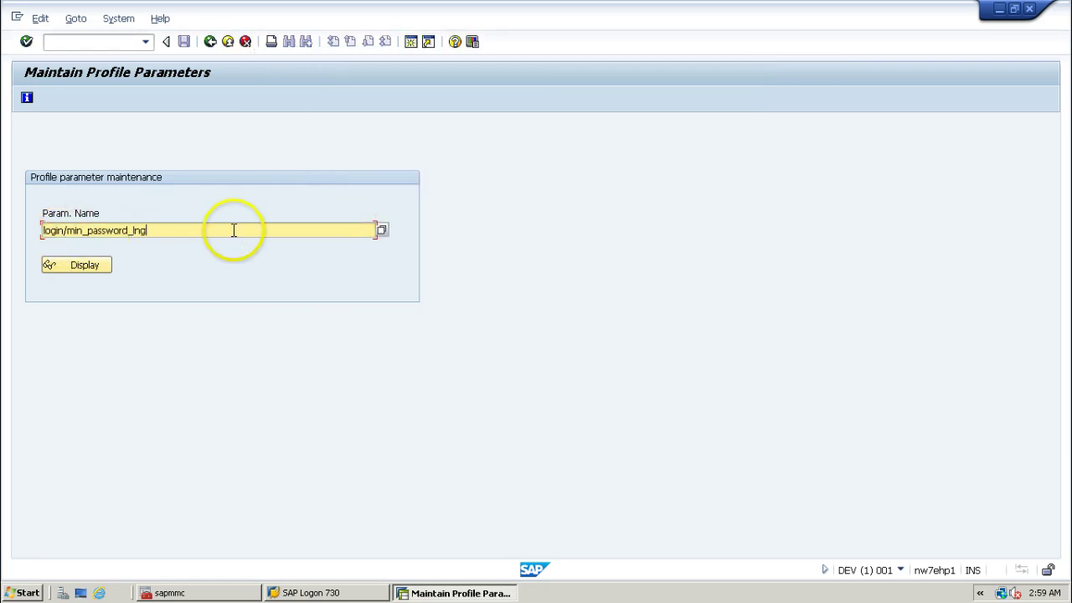
click(87, 266)
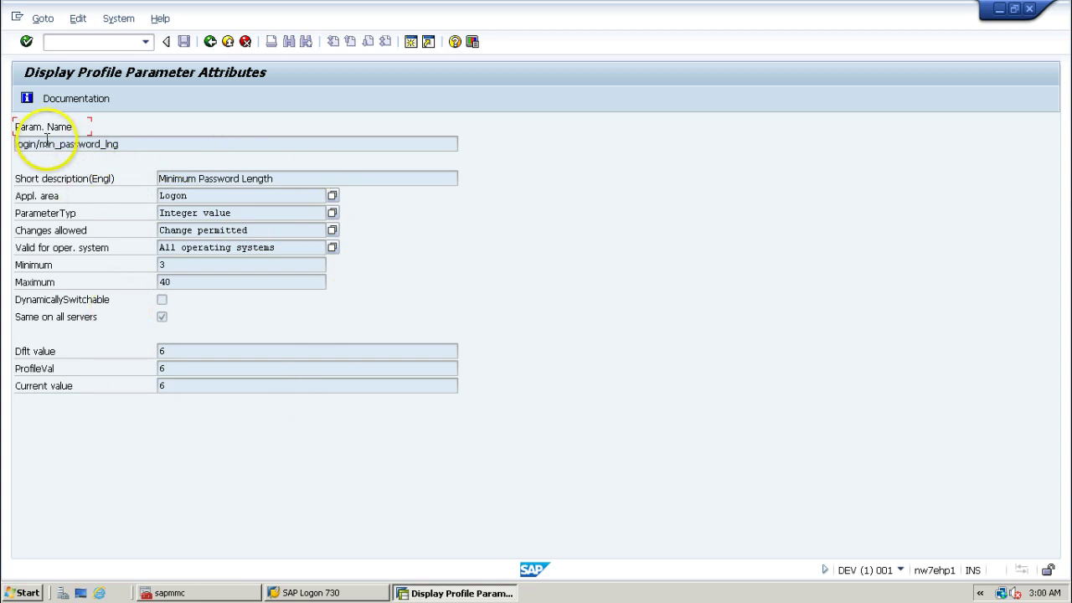
Examine the parameter's description, application area, minimum and maximum limits, and its default, profile and current values
click(137, 143)
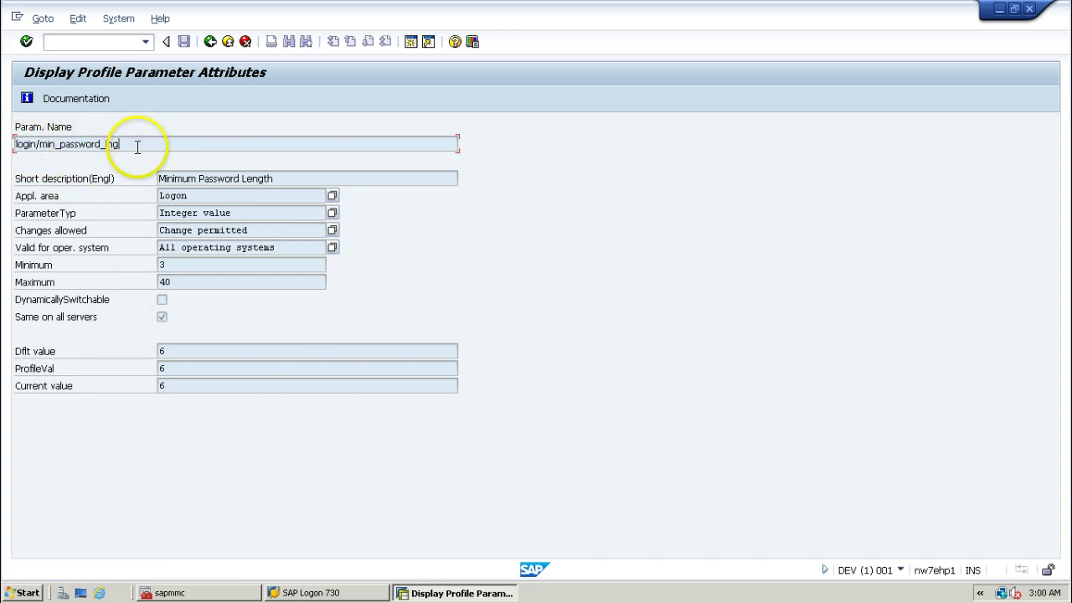
click(202, 179)
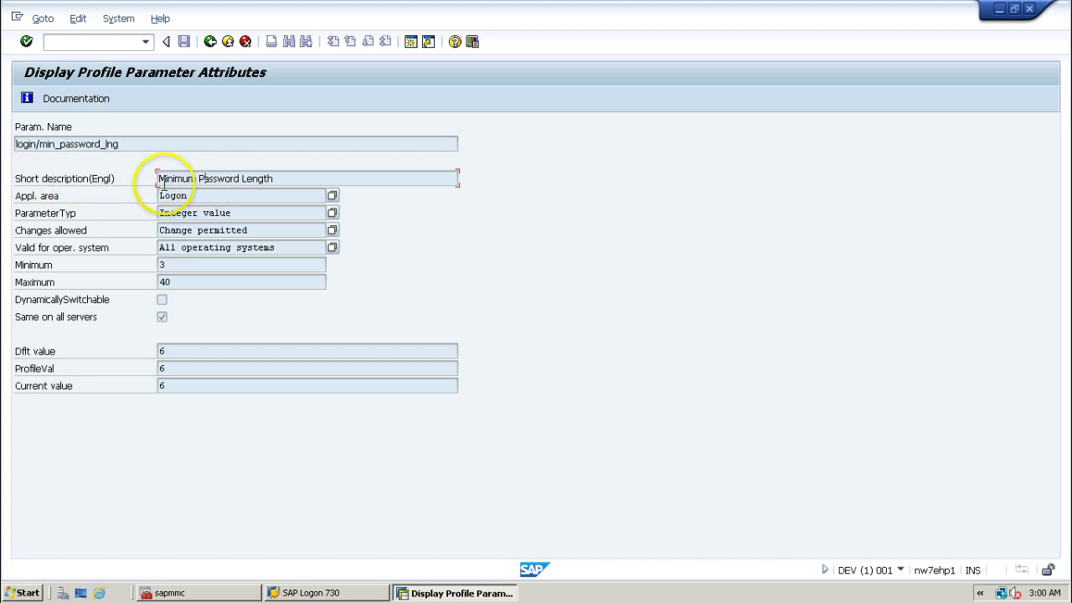
click(300, 178)
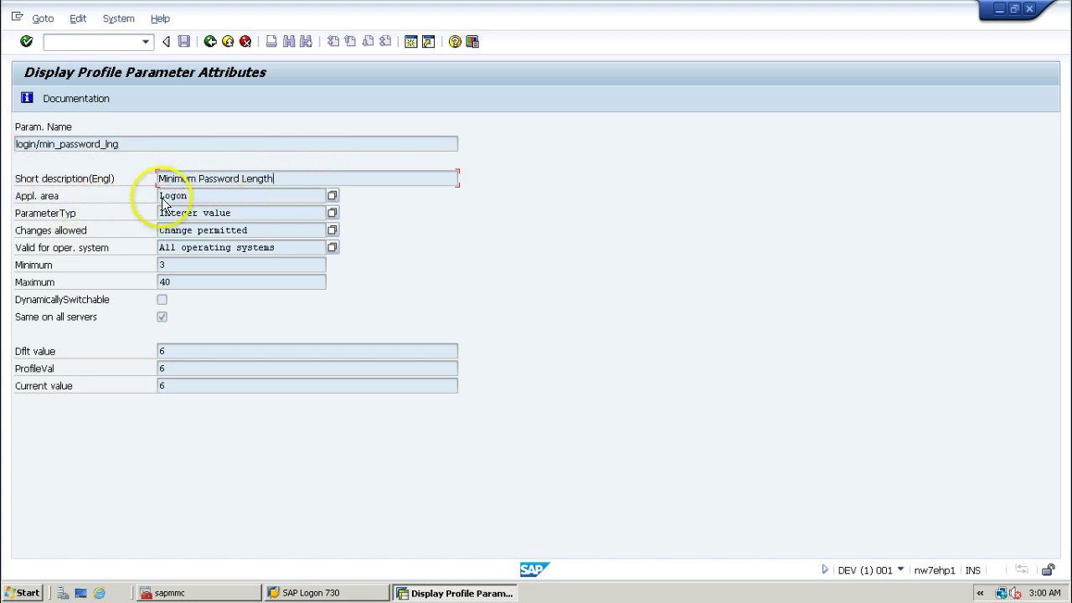
click(212, 195)
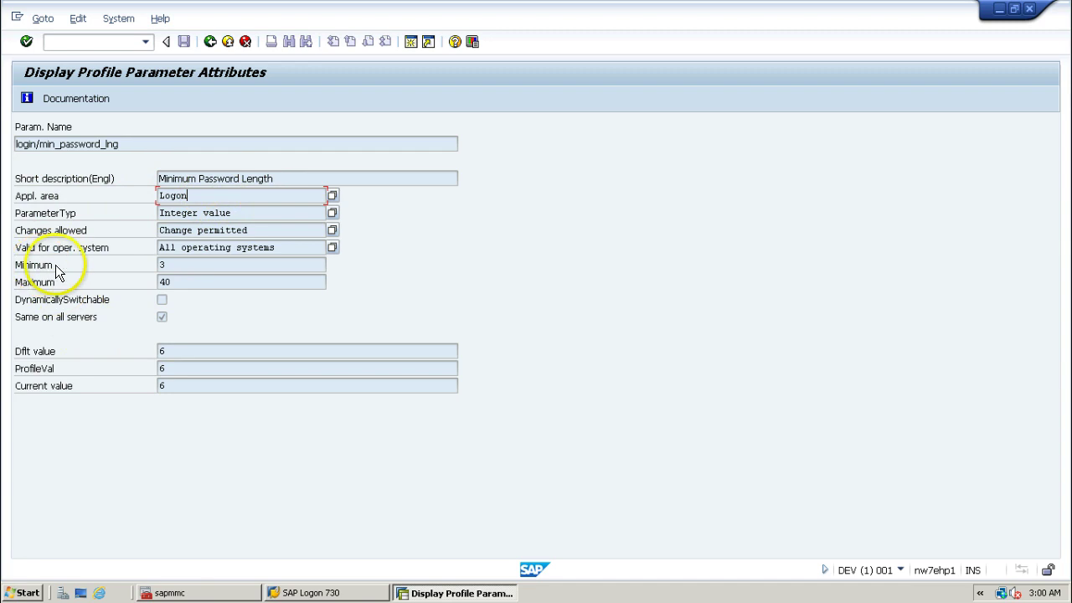
click(182, 265)
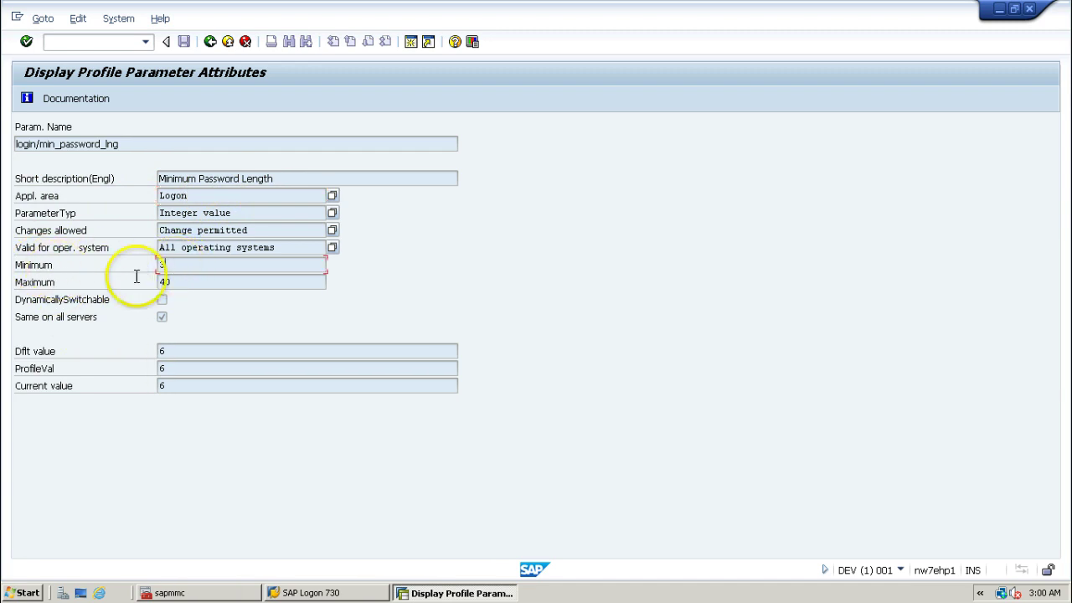
click(177, 281)
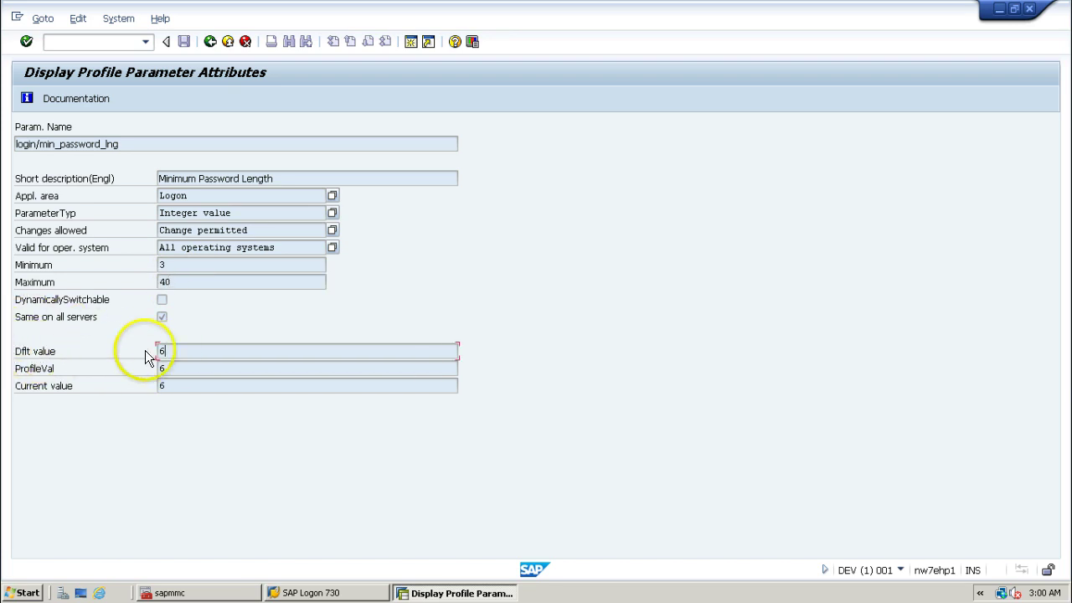
click(170, 349)
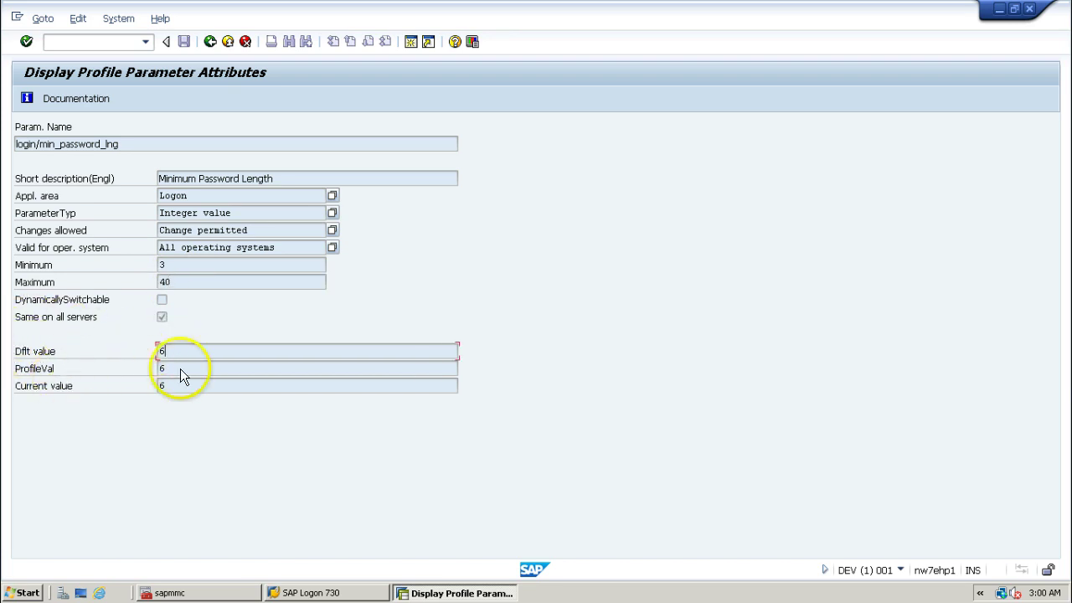
click(185, 369)
click(189, 382)
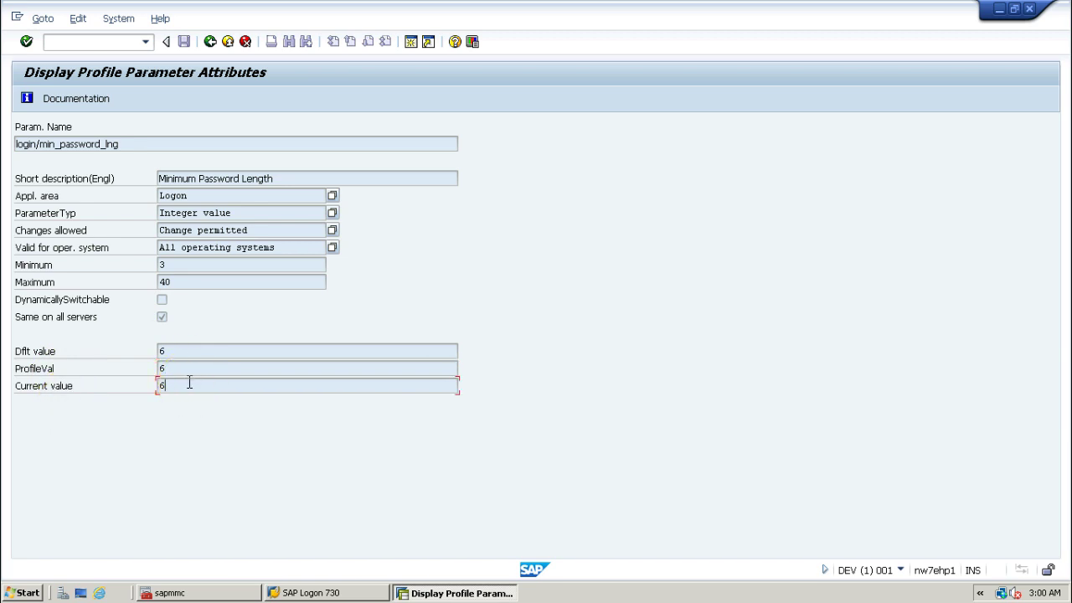
click(184, 375)
Leave the parameter display and open user maintenance with transaction SU01
click(92, 38)
text(/n)
key(Return)
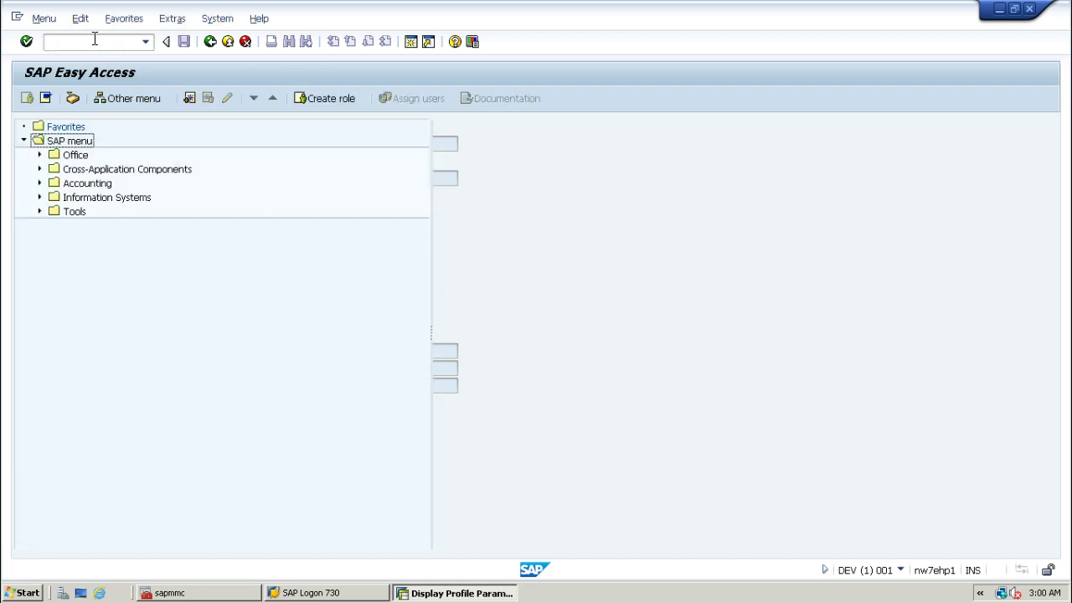
click(96, 40)
text(su01)
key(Return)
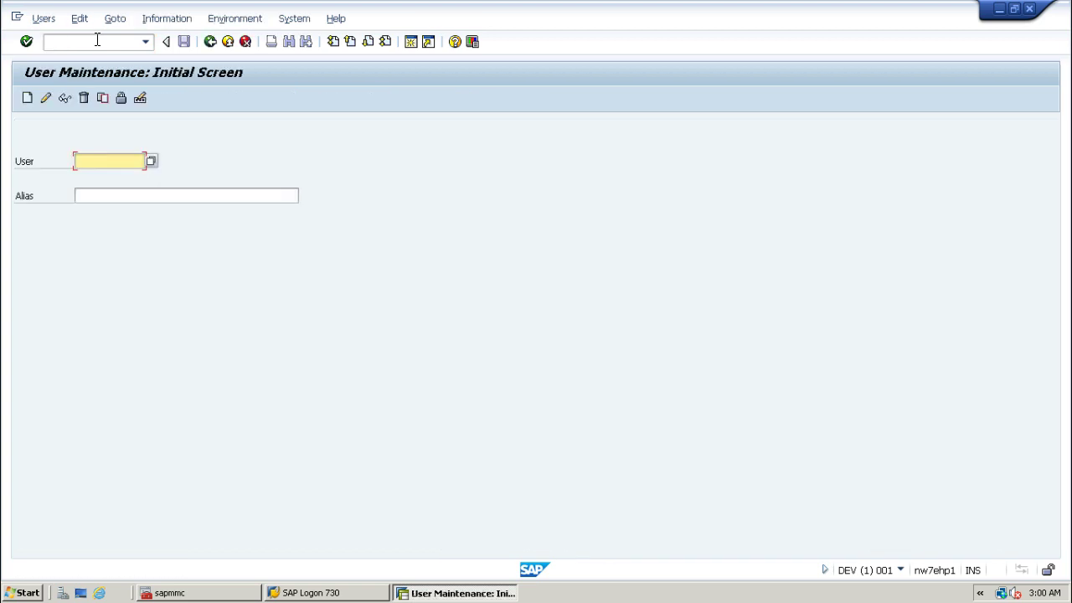
Start creating the user DEMO2 with the title Mr. and the user ID copied in as the last name
text(demo2)
click(27, 98)
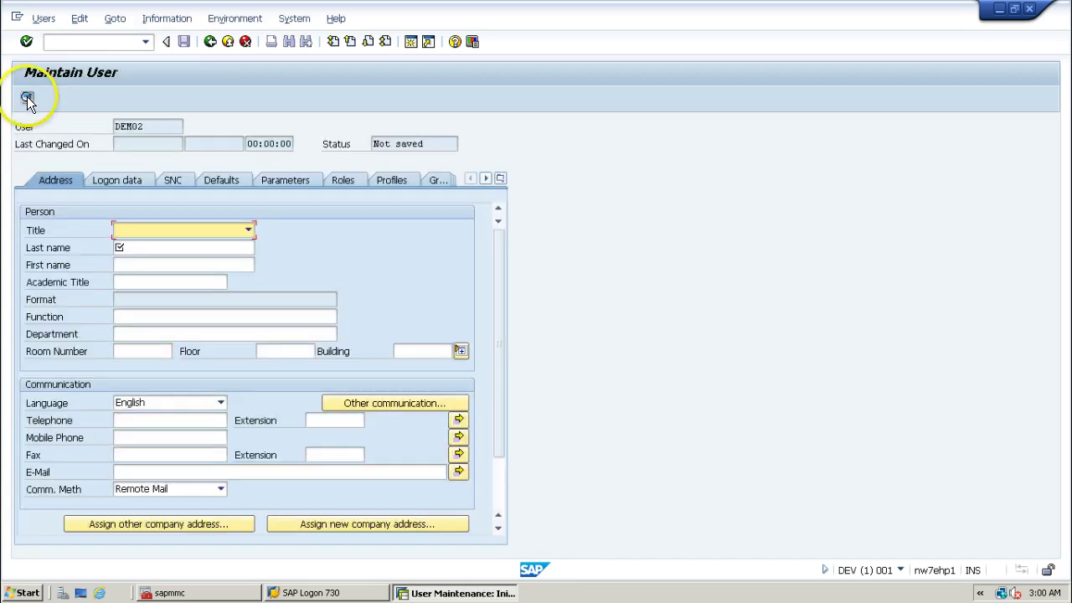
click(233, 237)
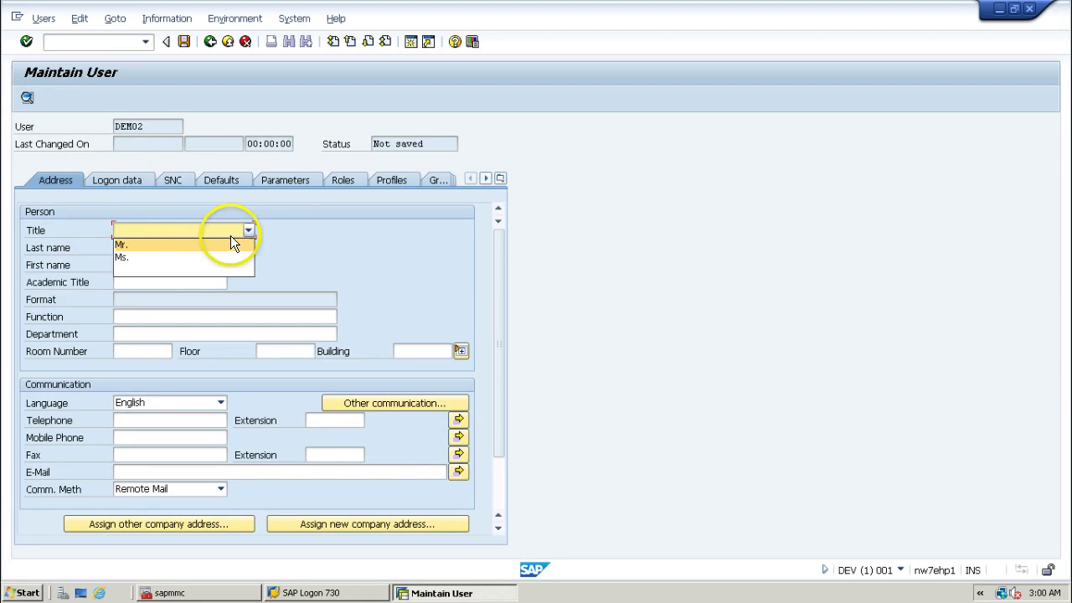
click(159, 242)
drag(162, 125, 88, 125)
key(ctrl+c)
click(145, 247)
key(ctrl+v)
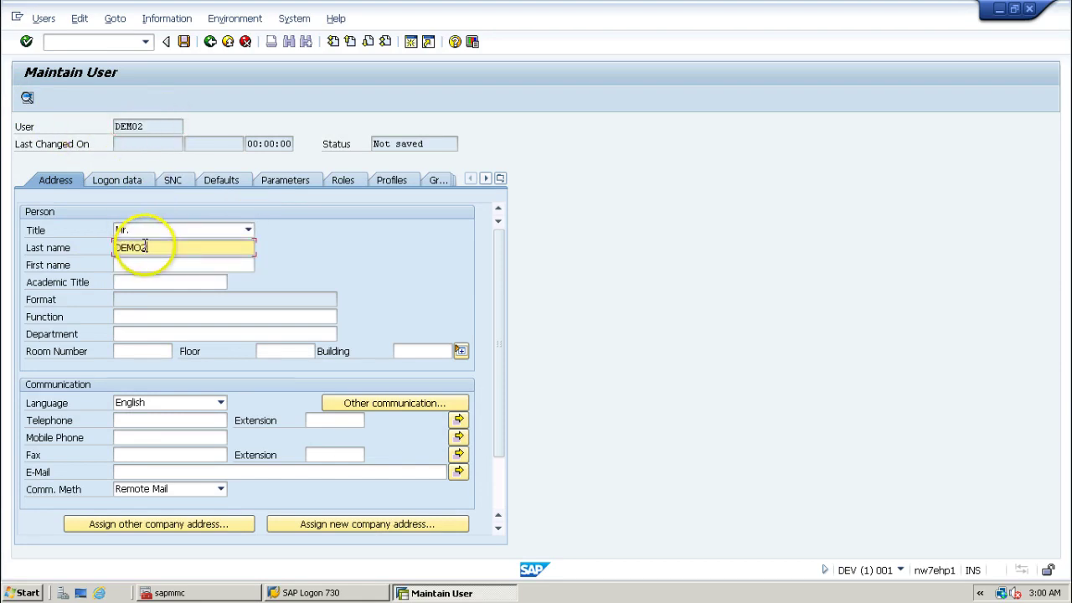
Enter and repeat a three-character initial password in the user's logon data, and try to save the user
click(133, 178)
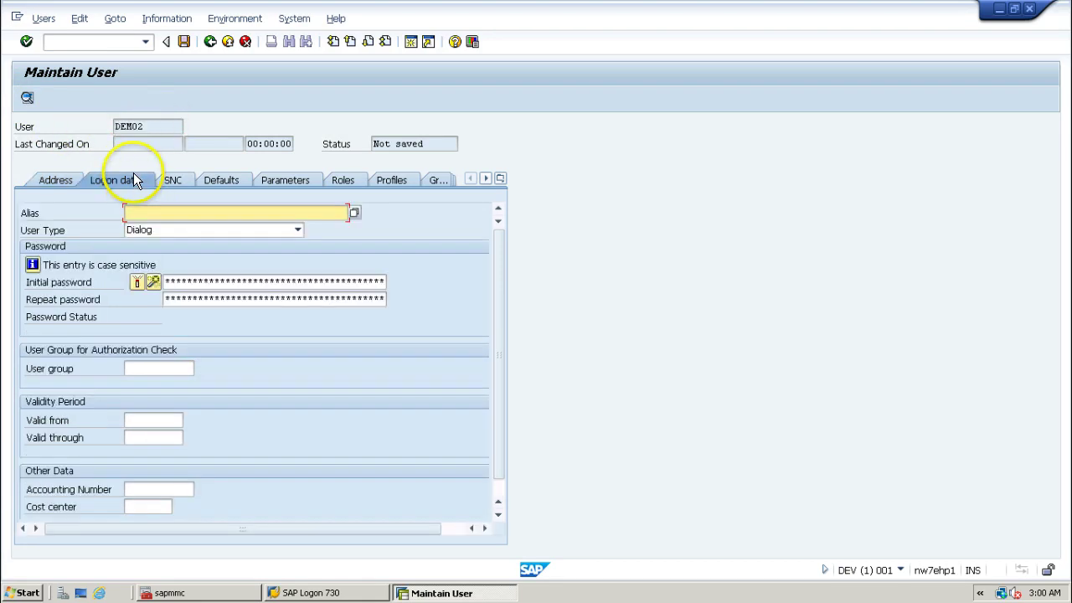
click(166, 282)
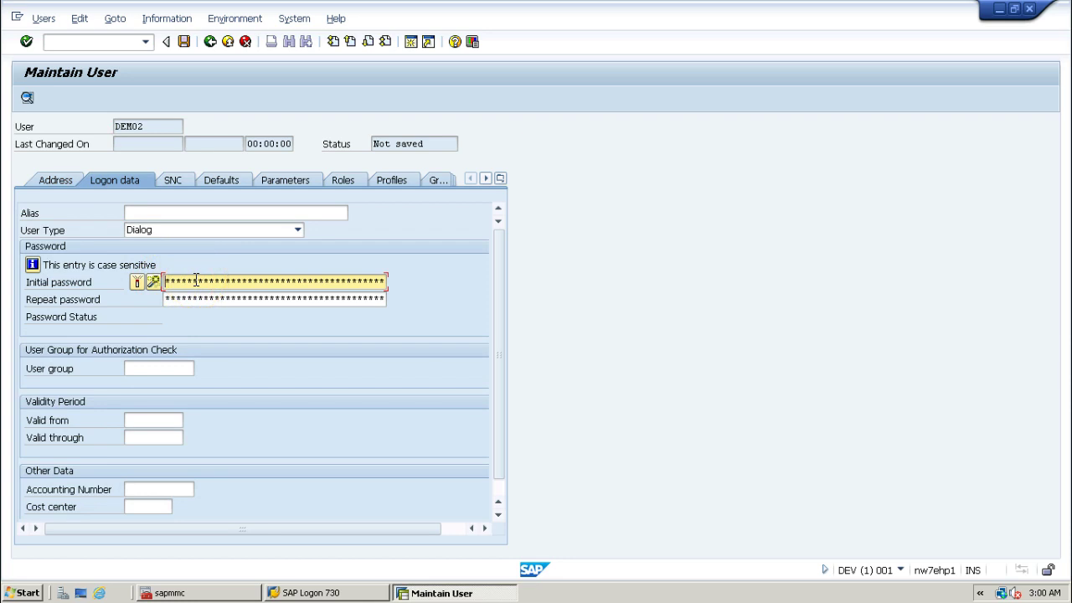
key(Tab)
text(***)
click(165, 231)
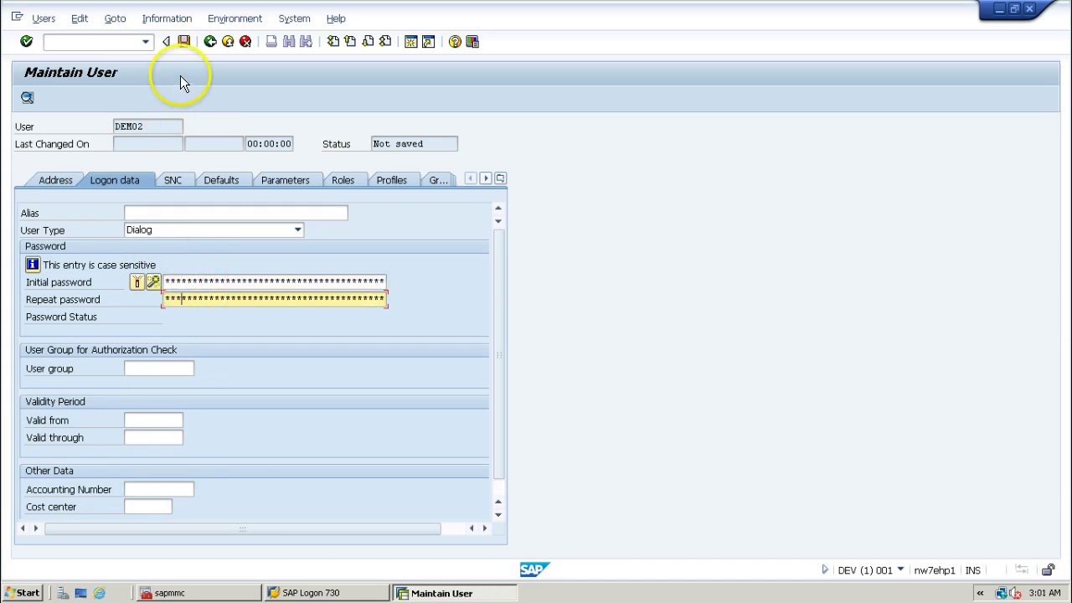
click(184, 41)
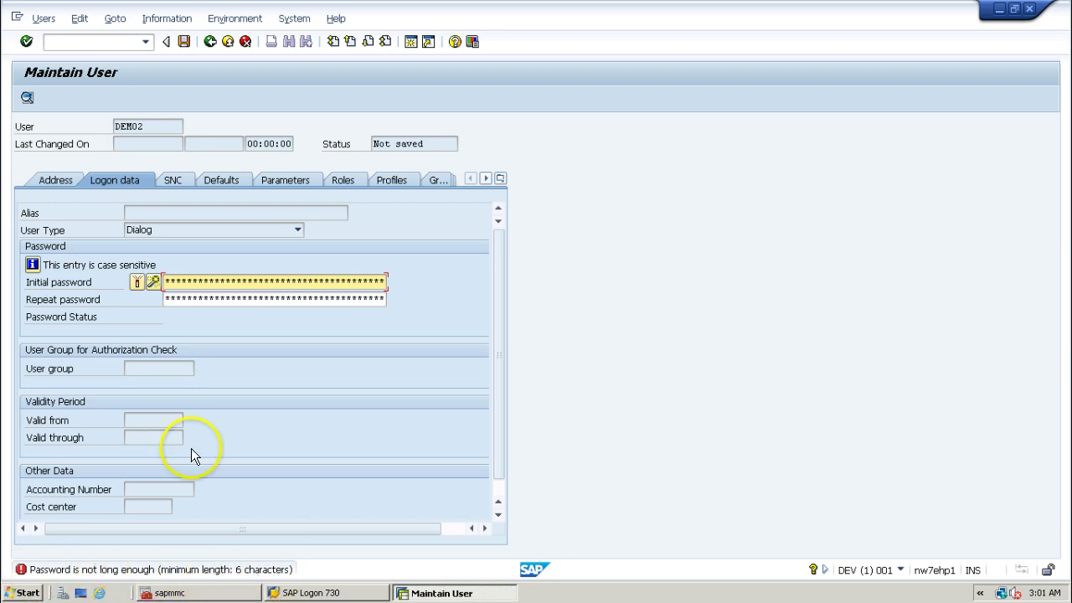
Enter and repeat a longer initial password in DEMO2's logon data, and save the user
click(79, 41)
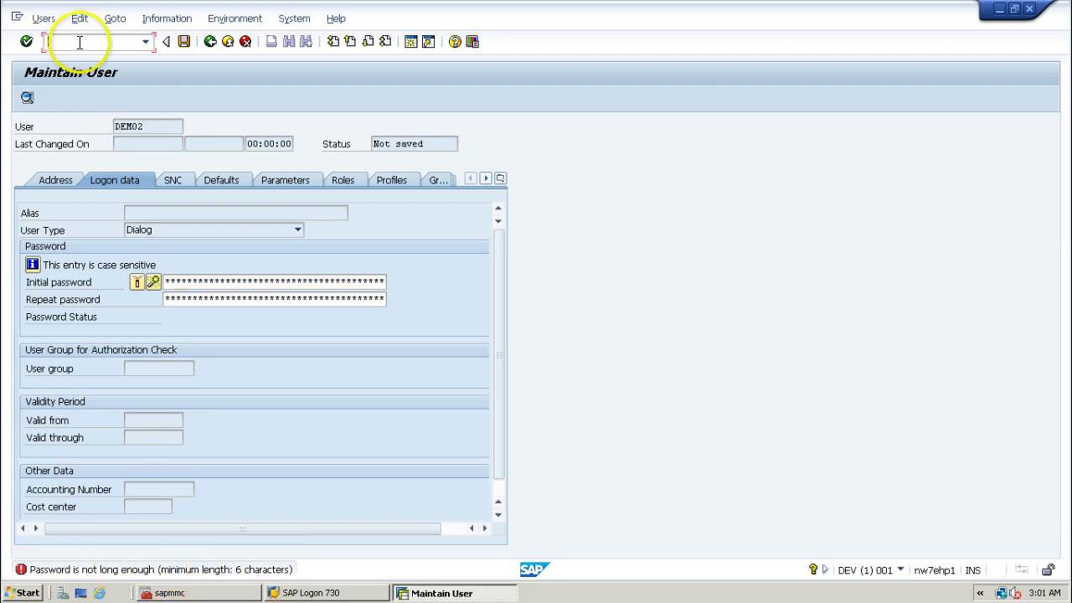
click(165, 281)
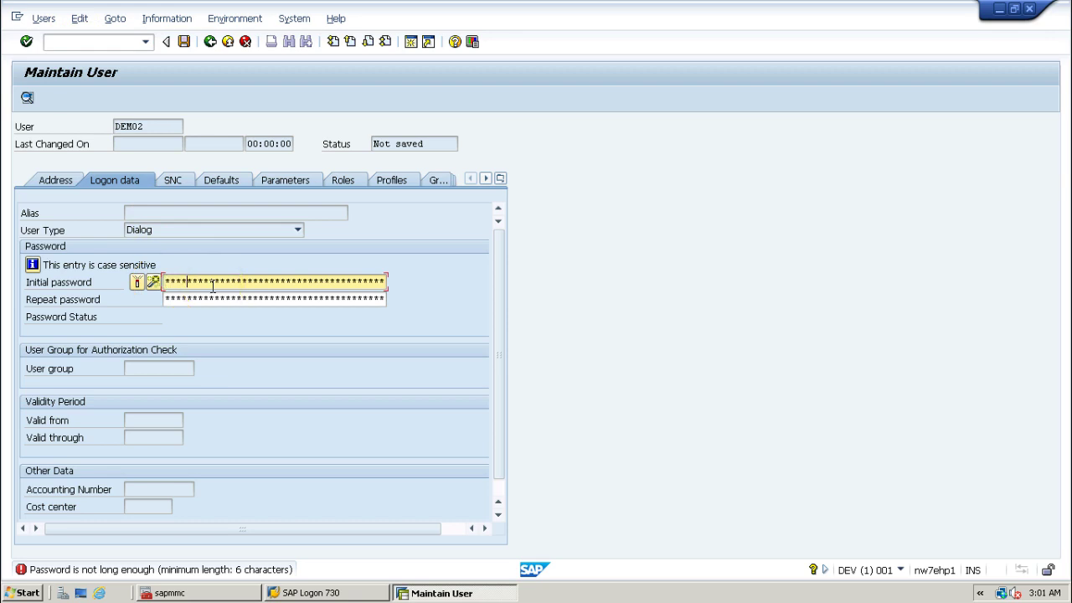
key(Tab)
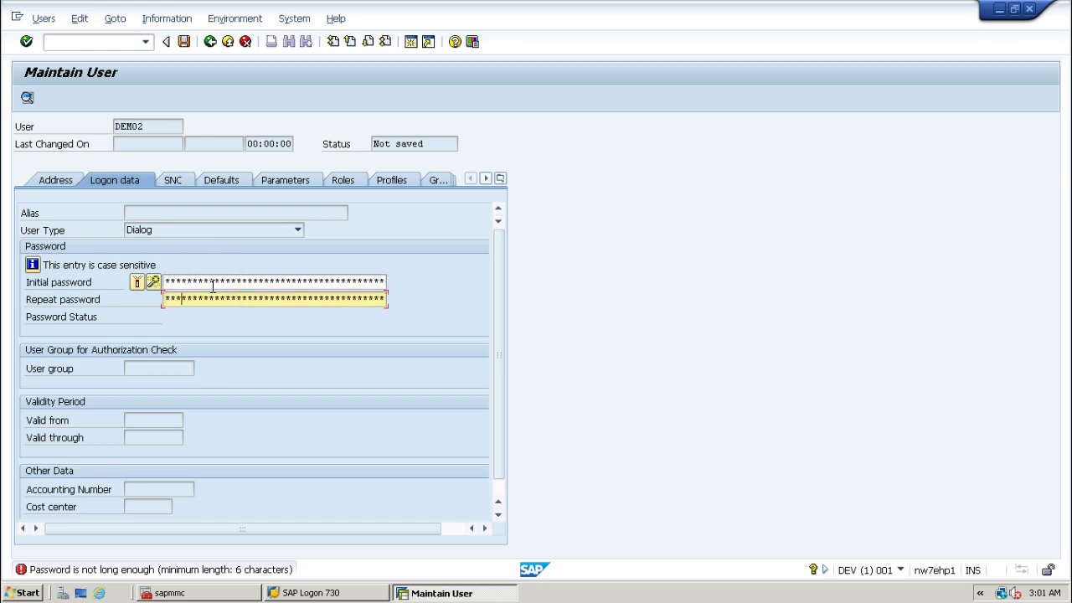
click(184, 42)
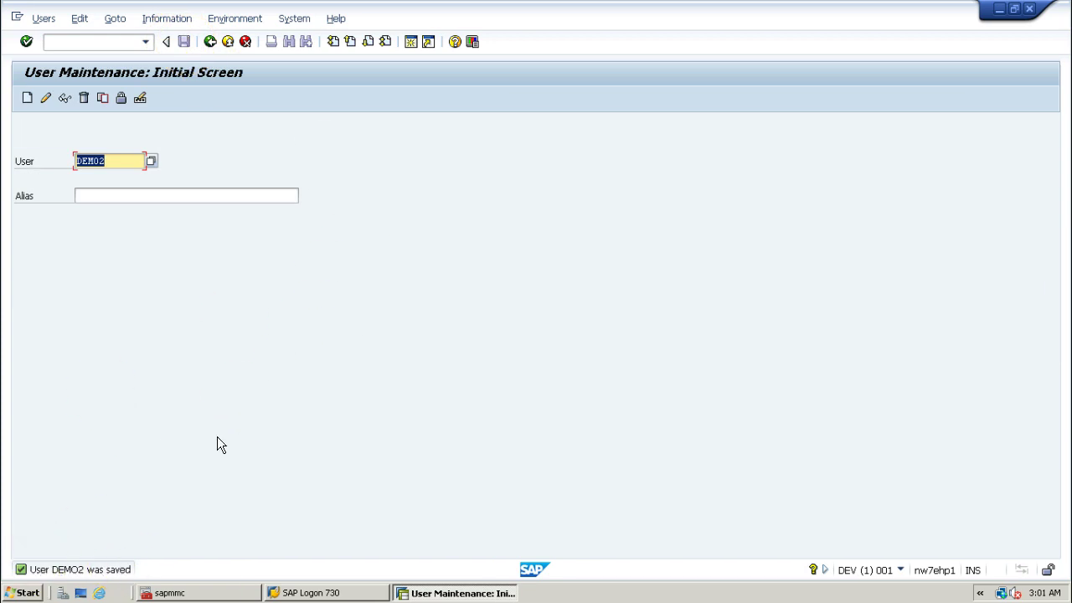
Leave user maintenance and open profile parameter maintenance with transaction RZ11
click(100, 38)
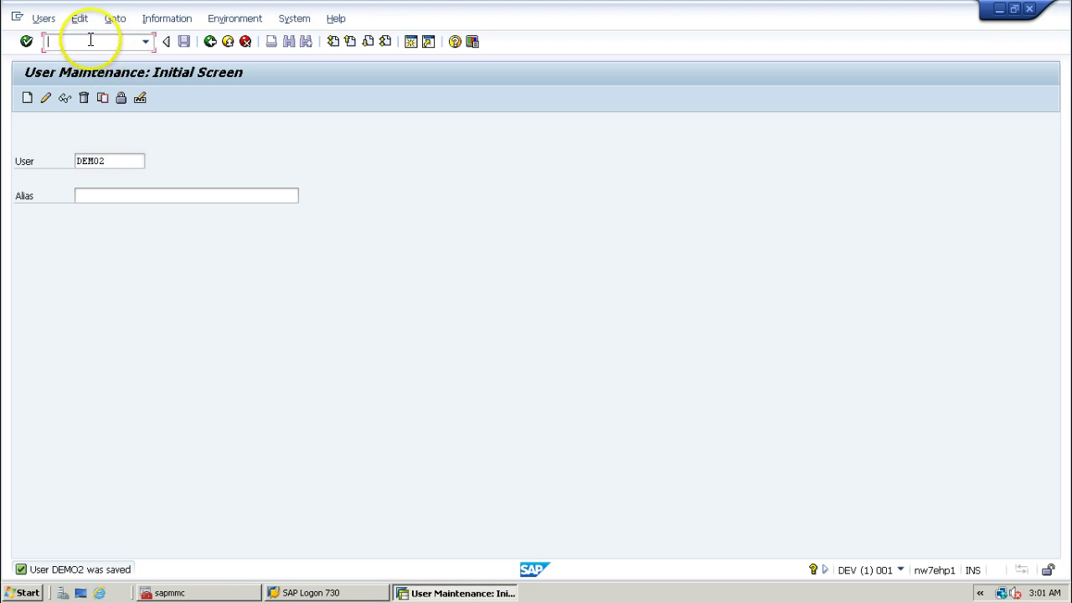
text(/n)
key(Return)
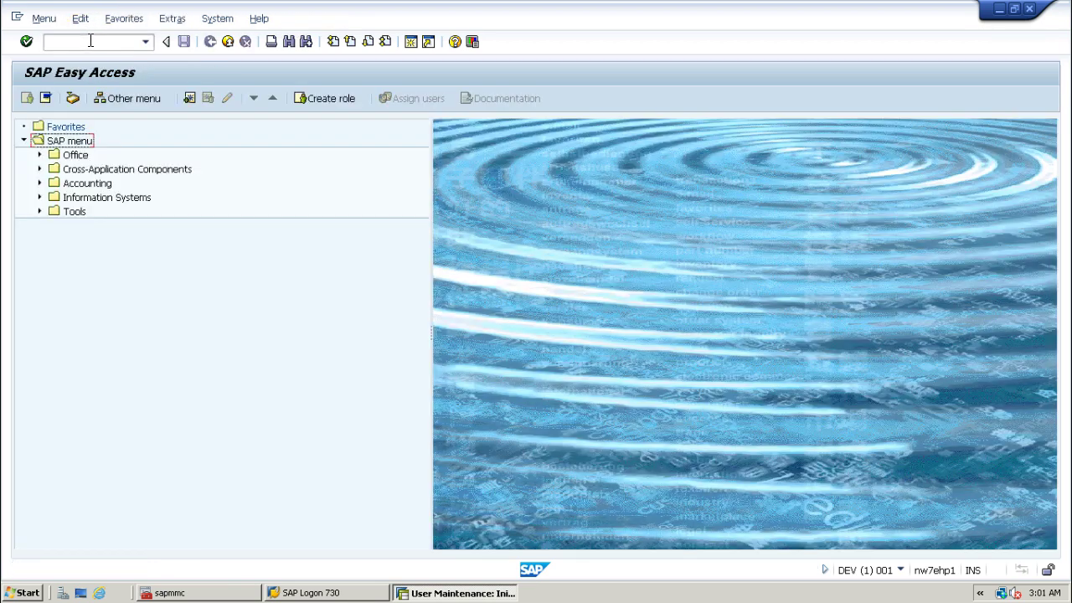
click(74, 42)
text(rz)
text(10)
key(Return)
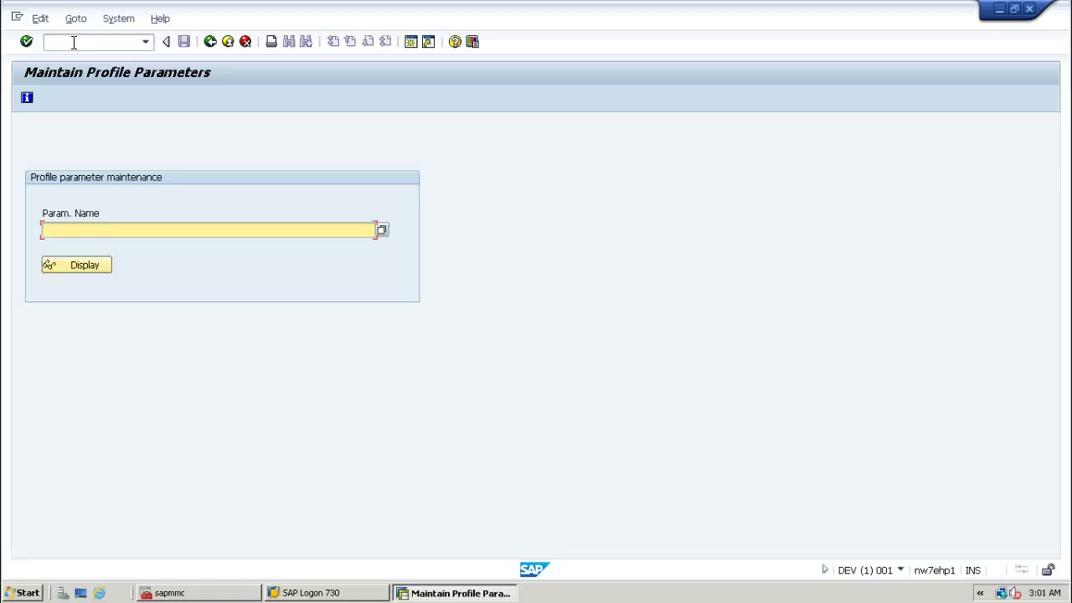
Search the parameter name value help for *login* to list the login-related profile parameters
click(42, 37)
click(110, 230)
text(lo)
key(BackSpace)
key(BackSpace)
key(F4)
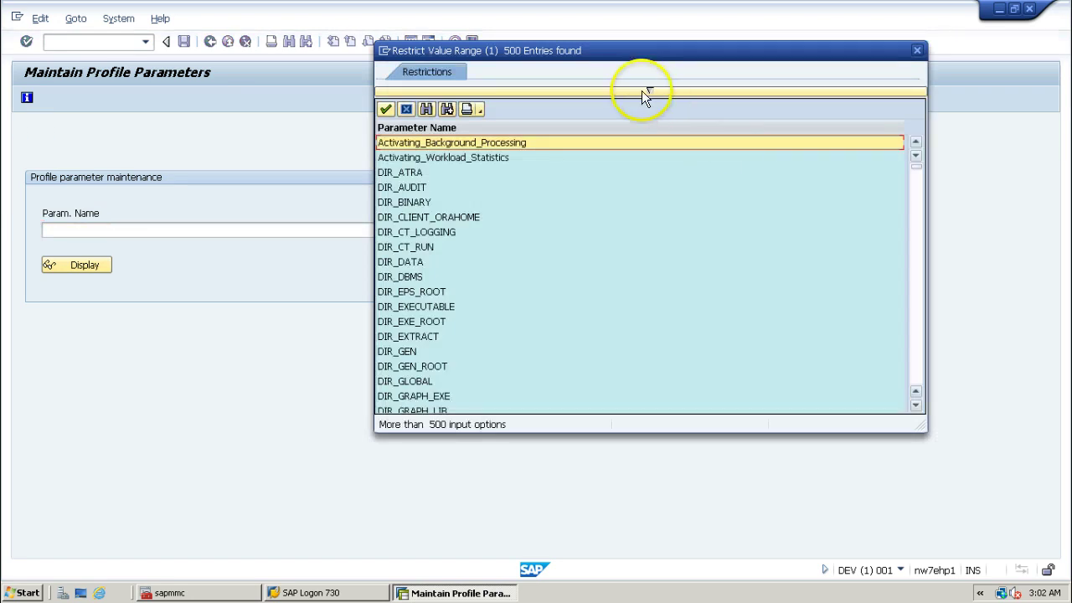
click(644, 90)
text(*)
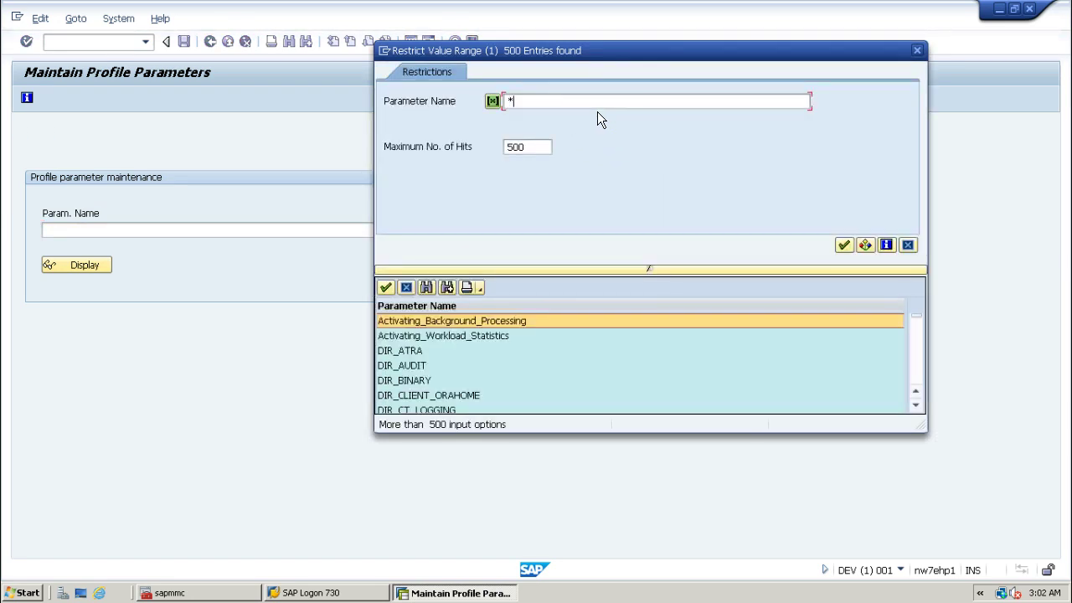
text(login*)
key(Return)
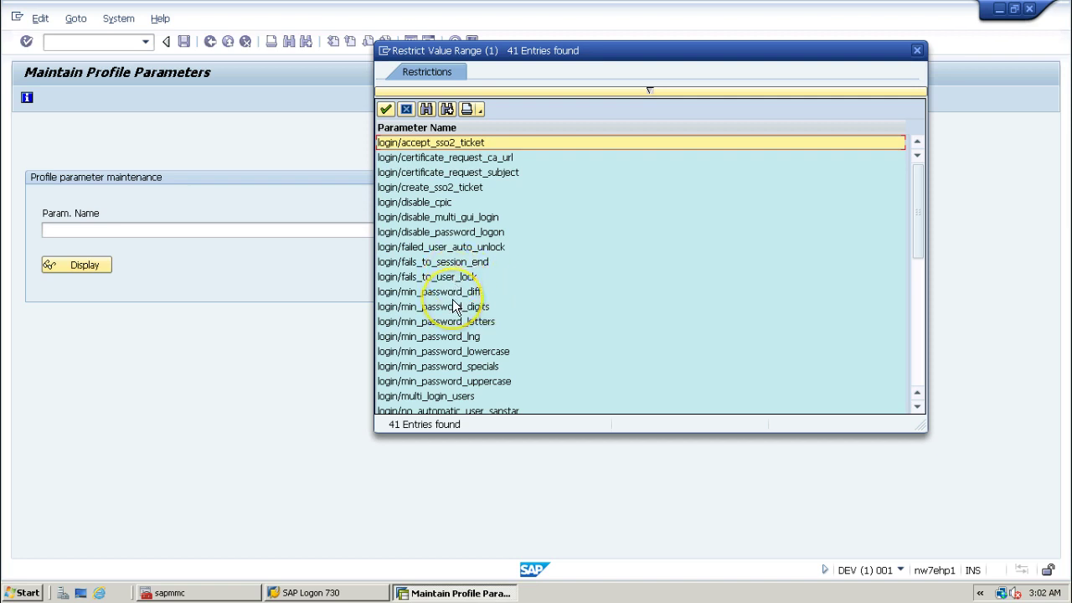
Choose login/min_password_diff, display its attributes, and return to the parameter entry screen
click(432, 292)
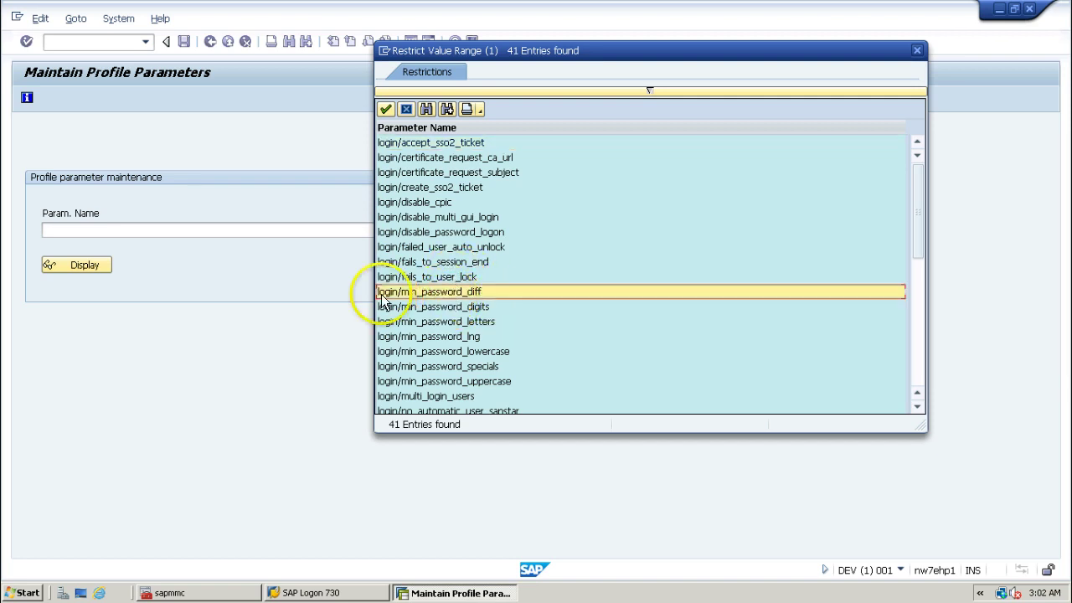
double_click(433, 294)
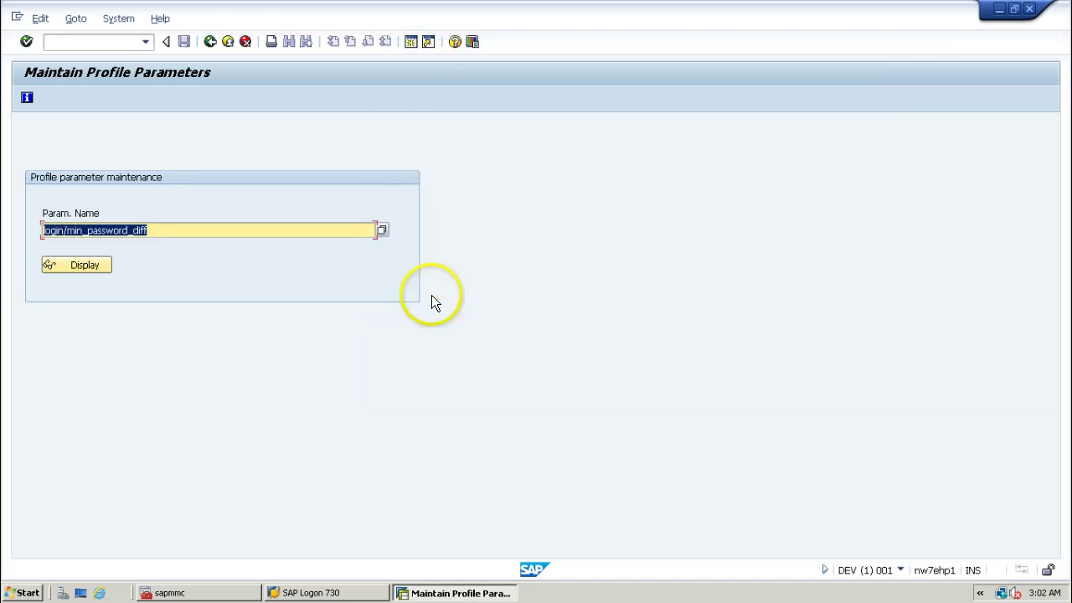
click(86, 265)
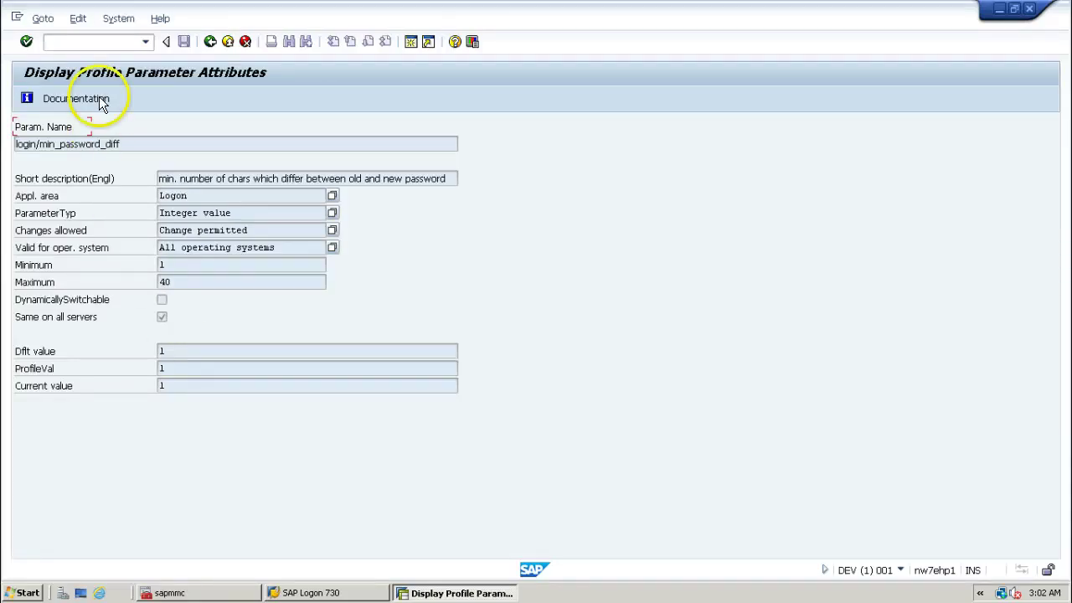
click(98, 41)
click(211, 41)
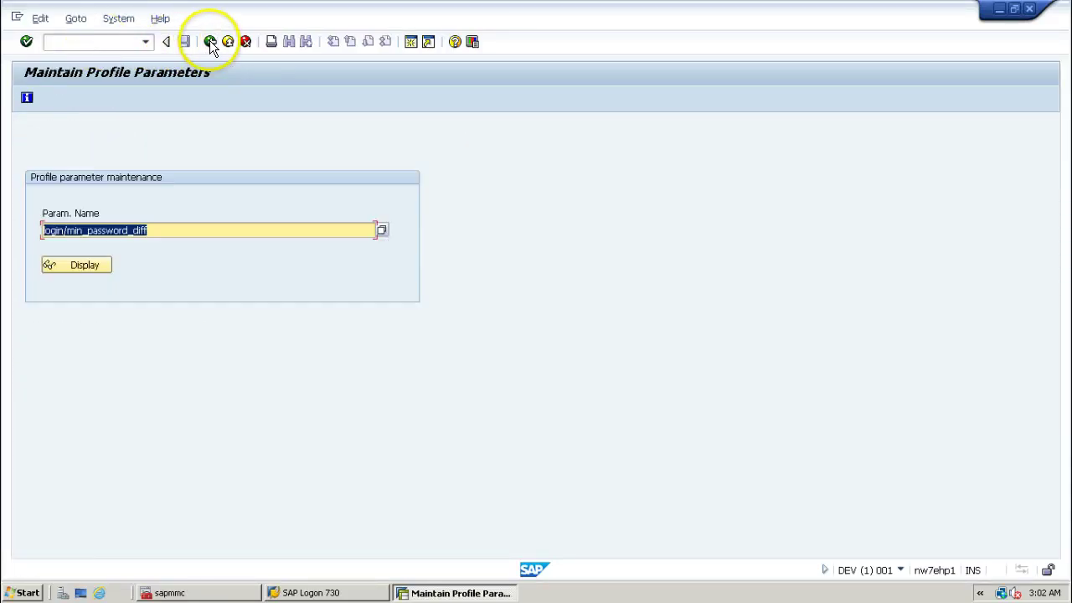
Clear the login/min_password_diff entry and search the parameter value help for login*
click(172, 224)
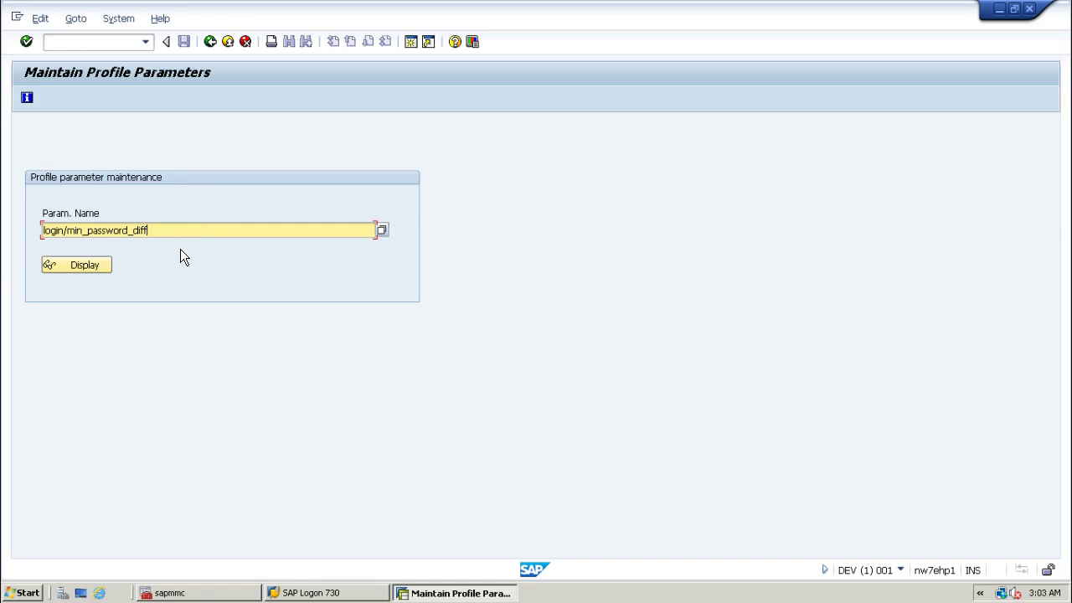
key(BackSpace)
key(BackSpace)
key(BackSpace)
key(BackSpace)
key(BackSpace)
key(BackSpace)
key(BackSpace)
key(BackSpace)
key(BackSpace)
key(BackSpace)
key(BackSpace)
key(BackSpace)
key(BackSpace)
key(BackSpace)
key(BackSpace)
key(BackSpace)
key(BackSpace)
key(BackSpace)
key(BackSpace)
key(BackSpace)
key(BackSpace)
key(BackSpace)
key(BackSpace)
key(F4)
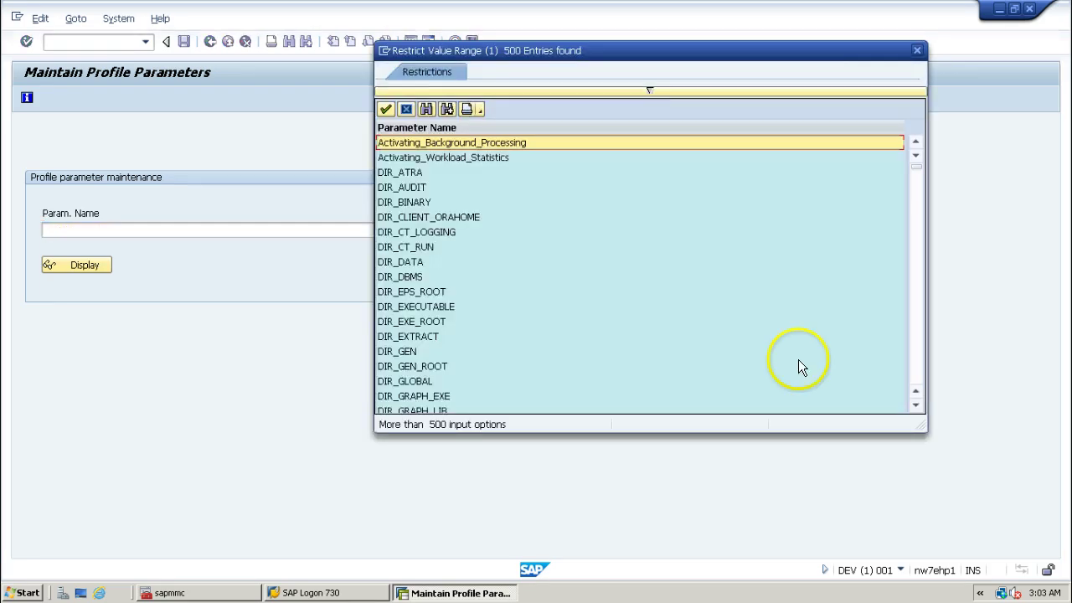
click(652, 92)
text(lo)
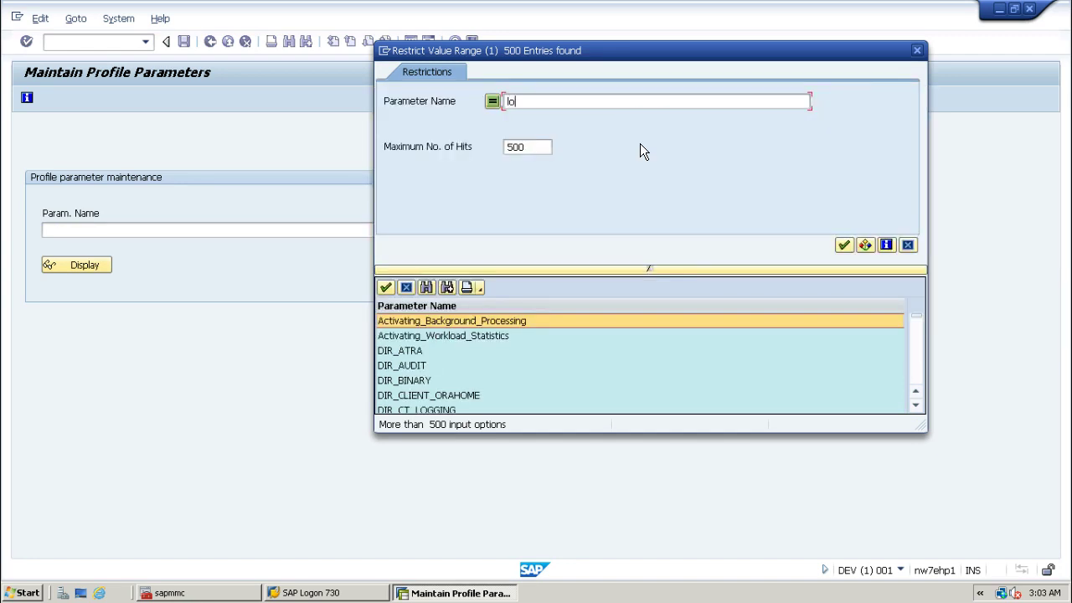
text(gin*)
key(Return)
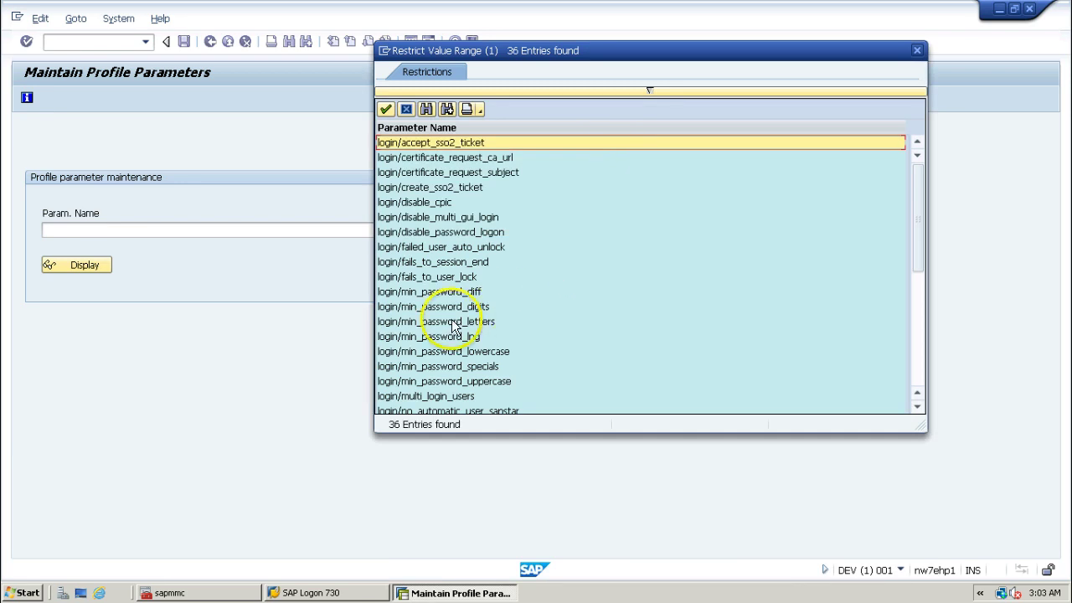
Choose login/password_history_size, examine its attributes including the default value, and return to the parameter entry screen
scroll(452, 328, down, 3)
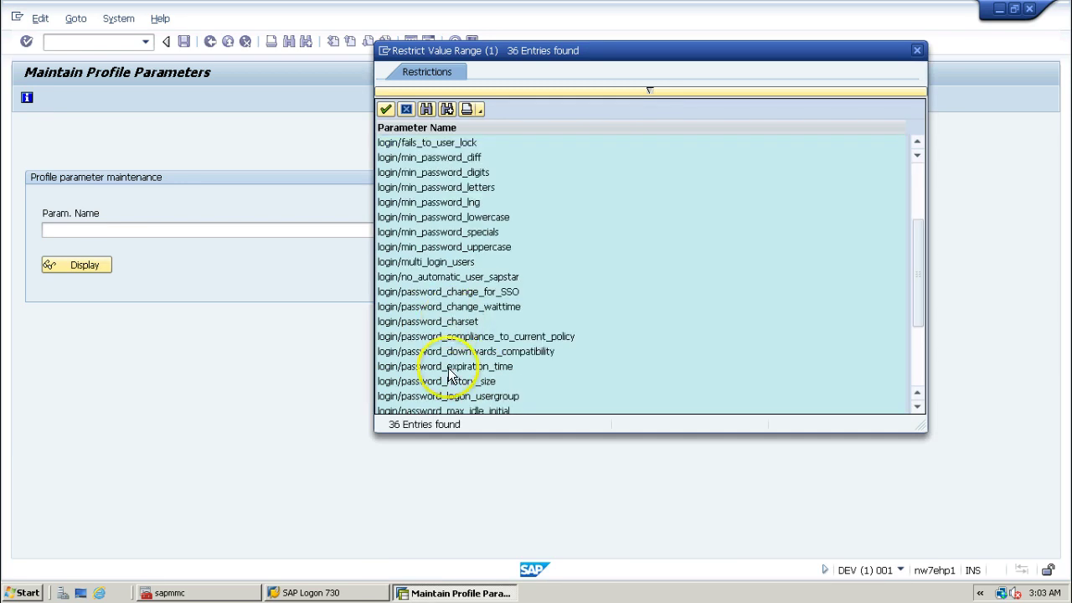
scroll(450, 361, down, 1)
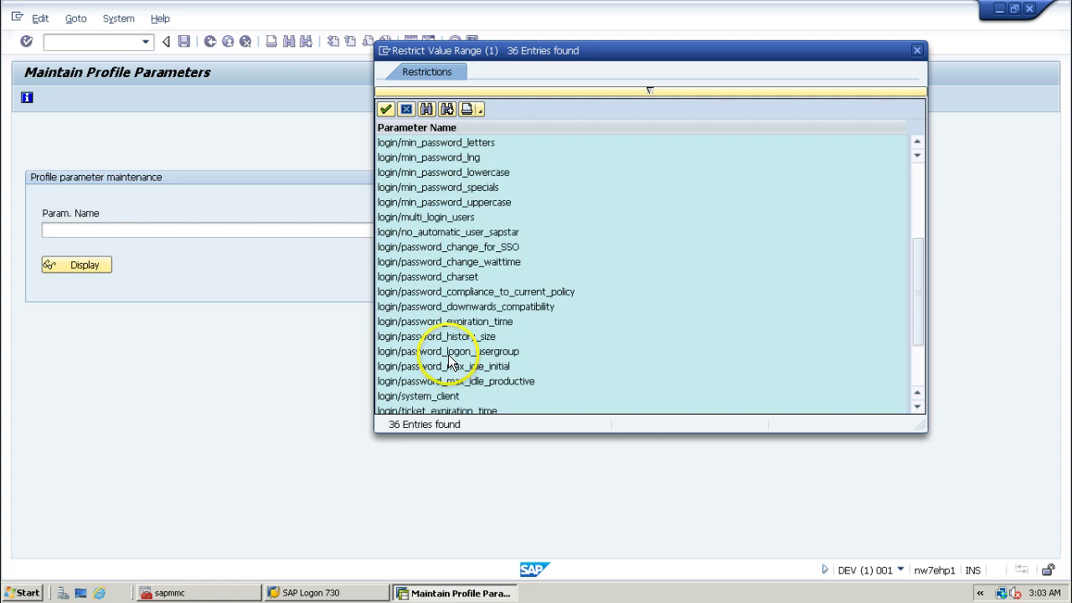
click(452, 339)
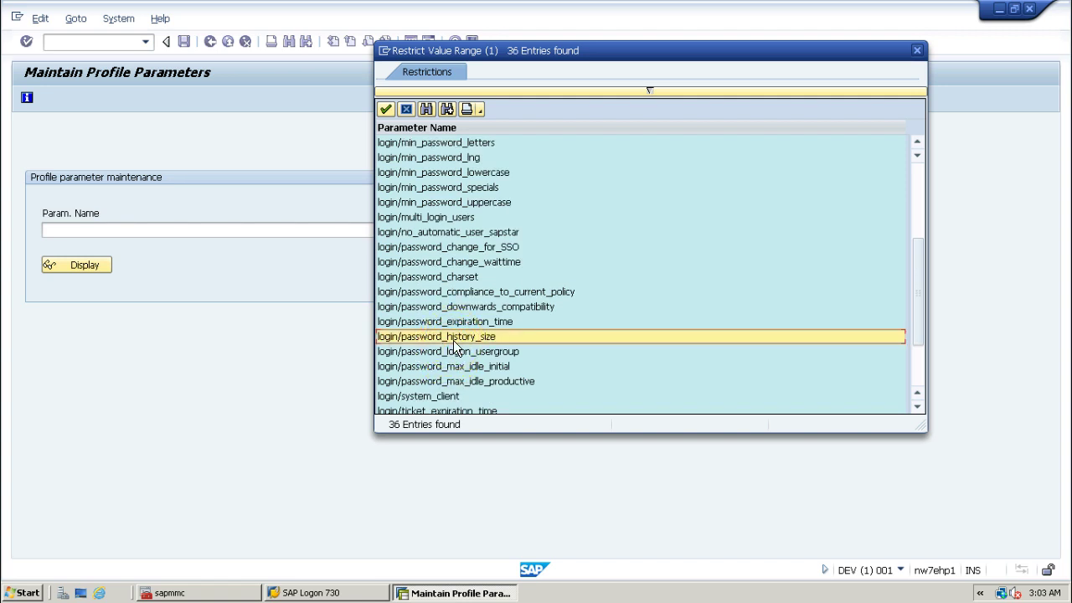
double_click(453, 338)
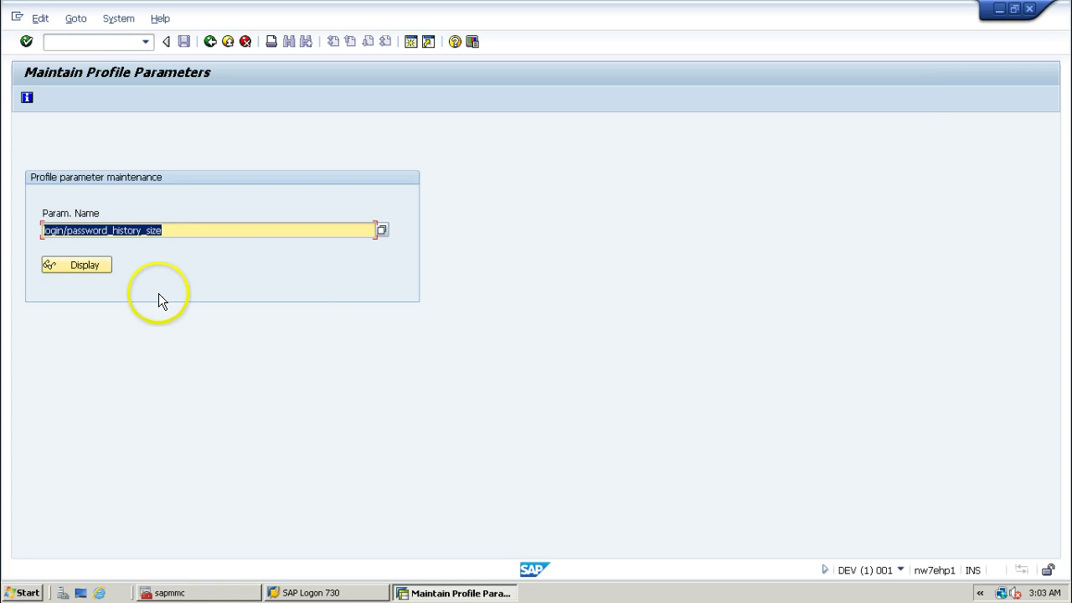
click(81, 268)
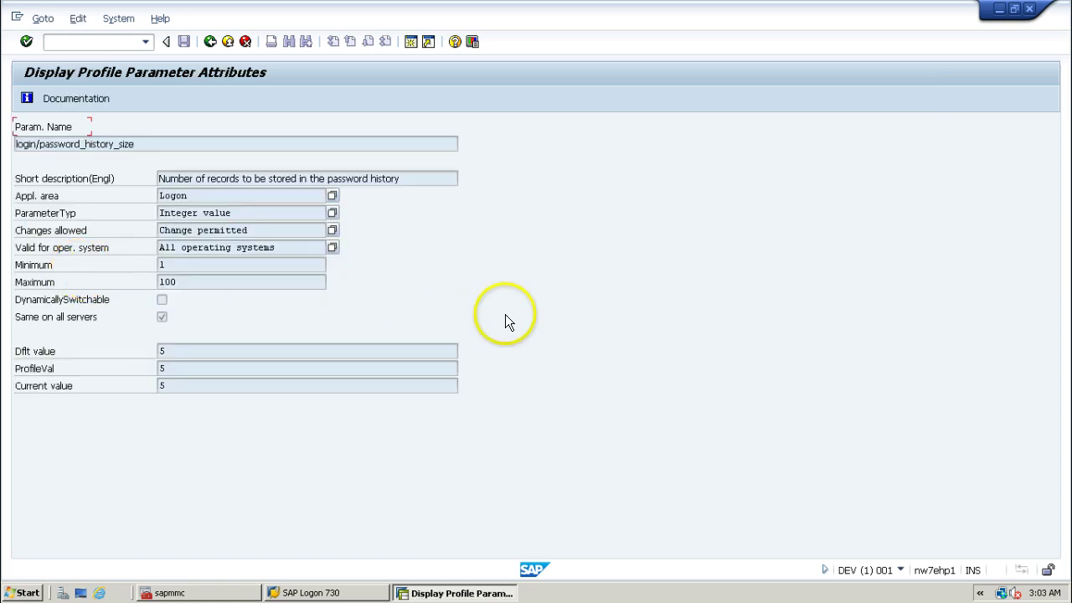
click(182, 351)
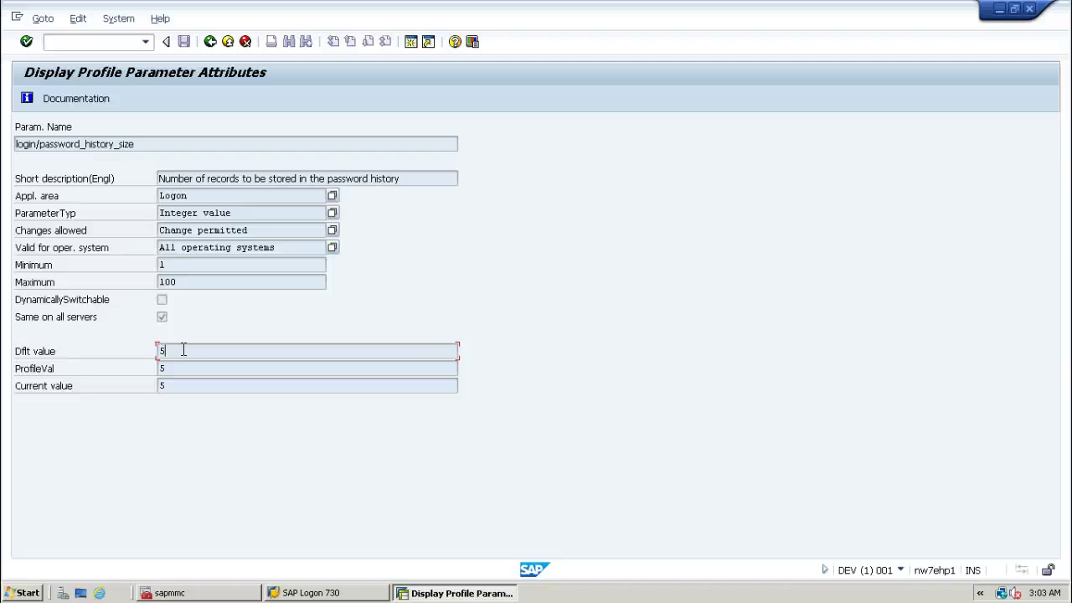
click(136, 42)
click(211, 41)
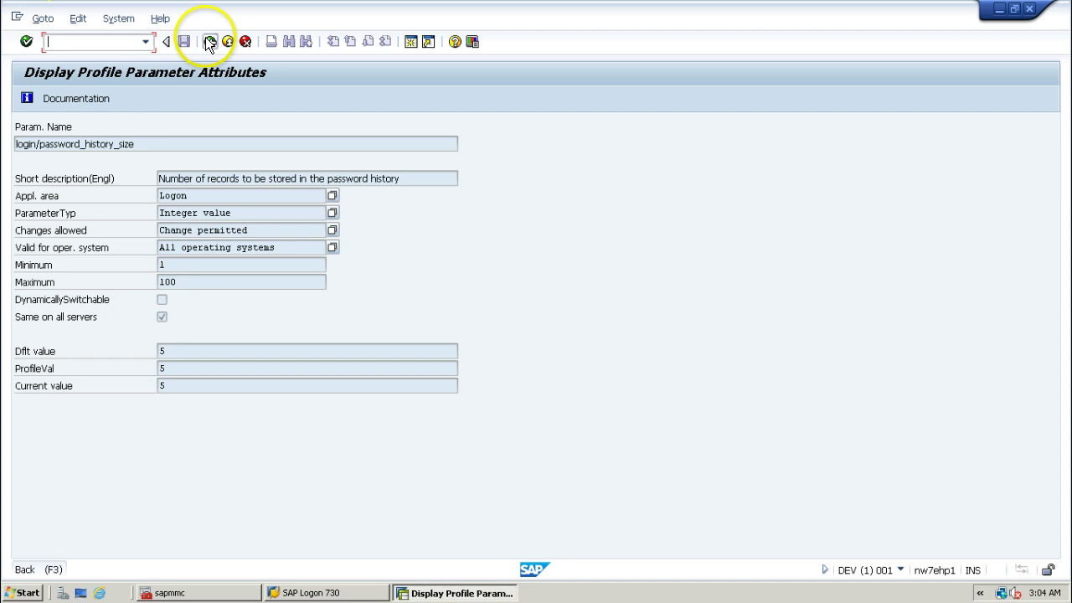
Clear the login/password_history_size entry and filter the parameter value help by login*
click(180, 228)
key(BackSpace)
key(BackSpace)
key(BackSpace)
key(BackSpace)
key(BackSpace)
key(BackSpace)
key(BackSpace)
key(BackSpace)
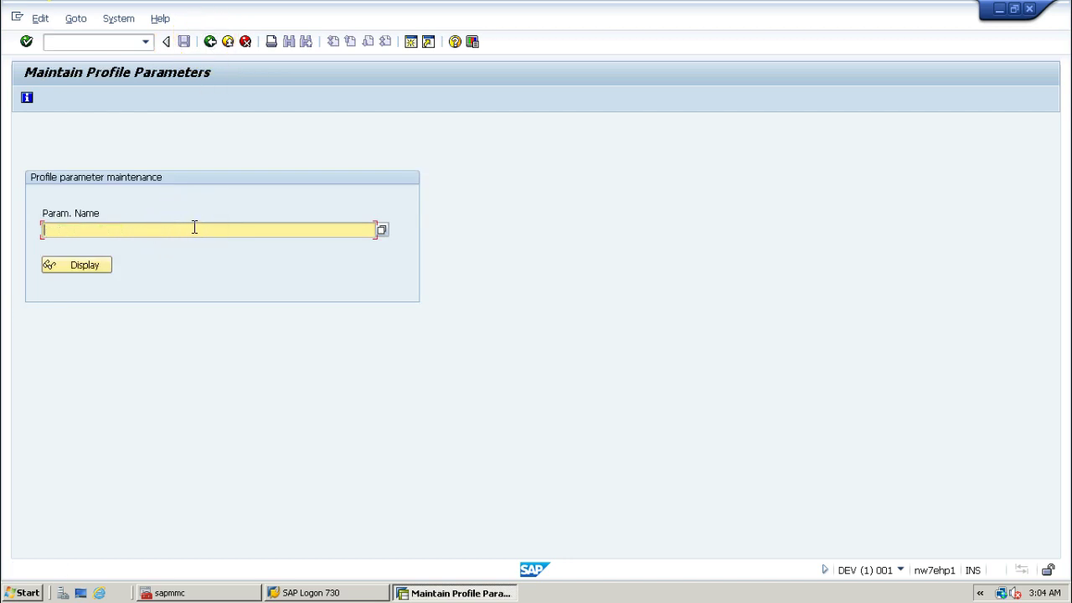
key(F4)
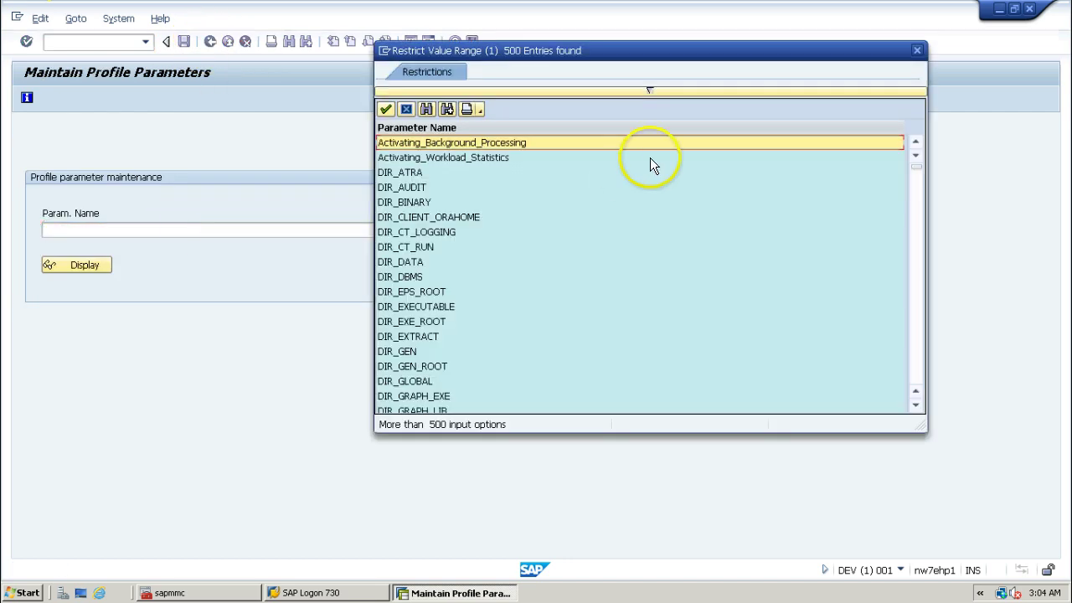
click(651, 90)
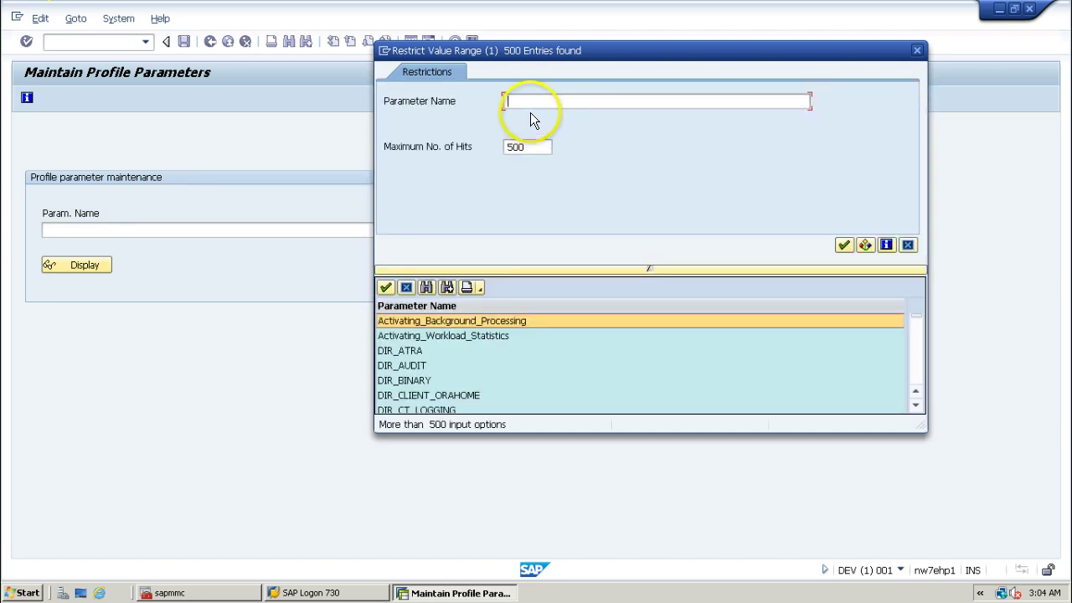
text(login)
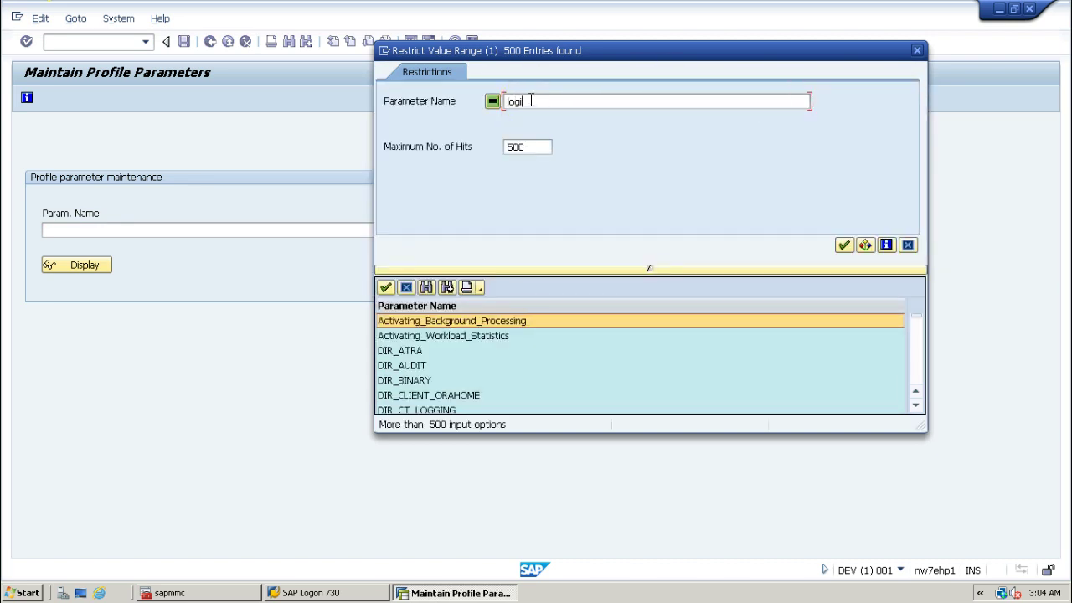
key(Return)
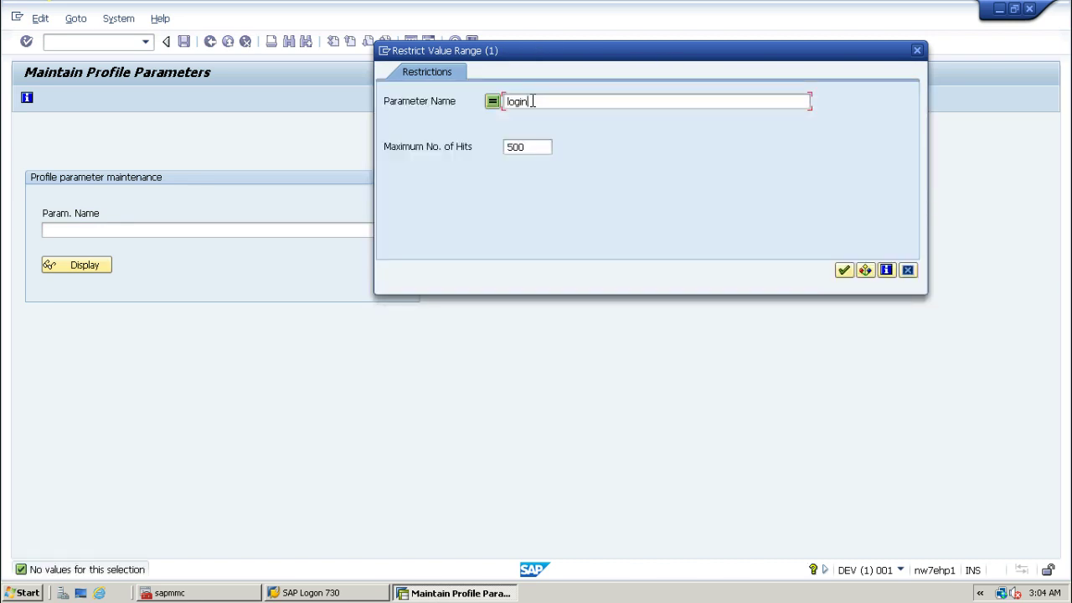
text(*)
key(Return)
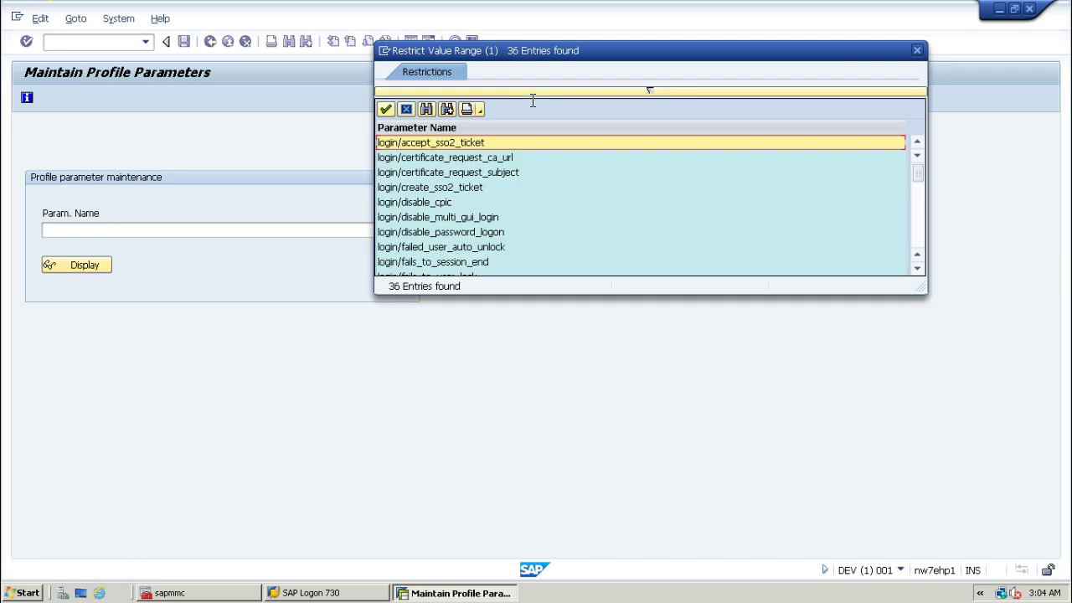
Choose login/fails_to_session_end from the list and display its profile parameter attributes
drag(842, 52, 805, 52)
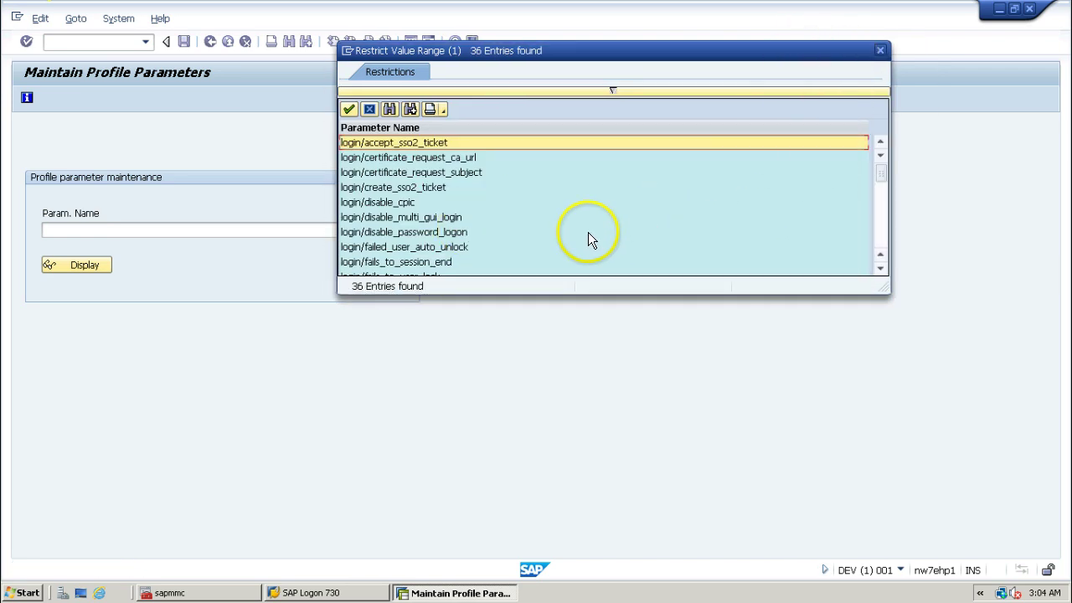
scroll(436, 239, down, 1)
click(418, 220)
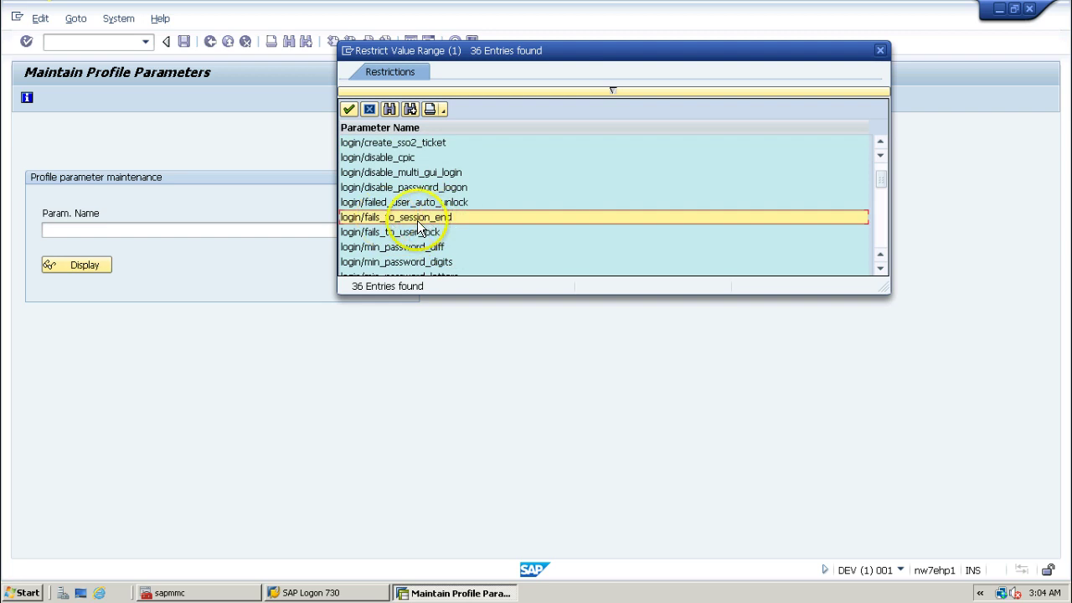
click(414, 220)
click(82, 263)
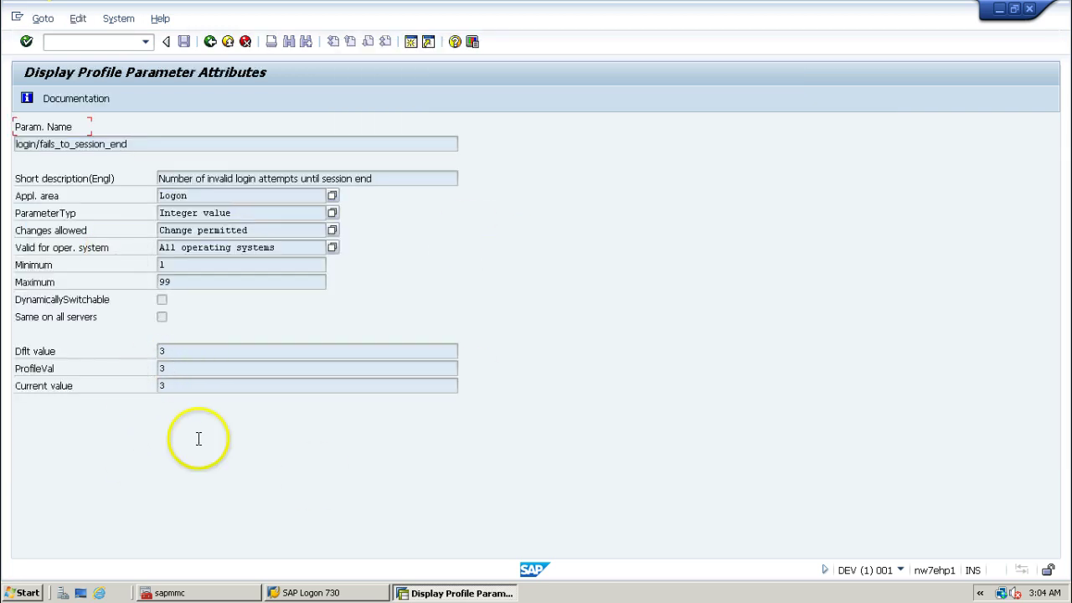
Open a new DEV logon session and repeatedly try to log on to client 001 as sapuser with an incorrect password
click(317, 595)
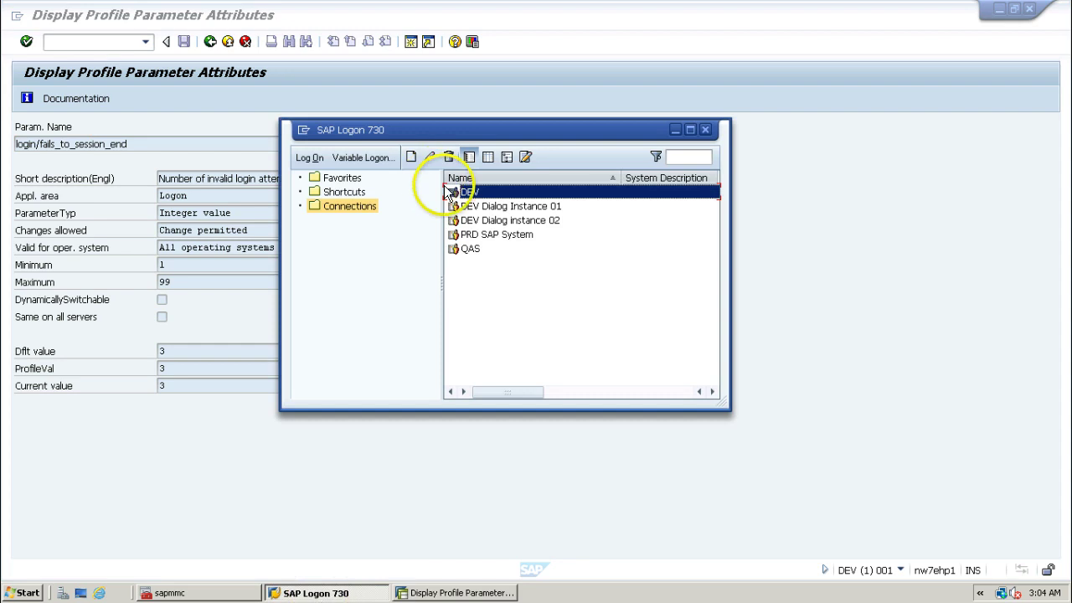
double_click(473, 196)
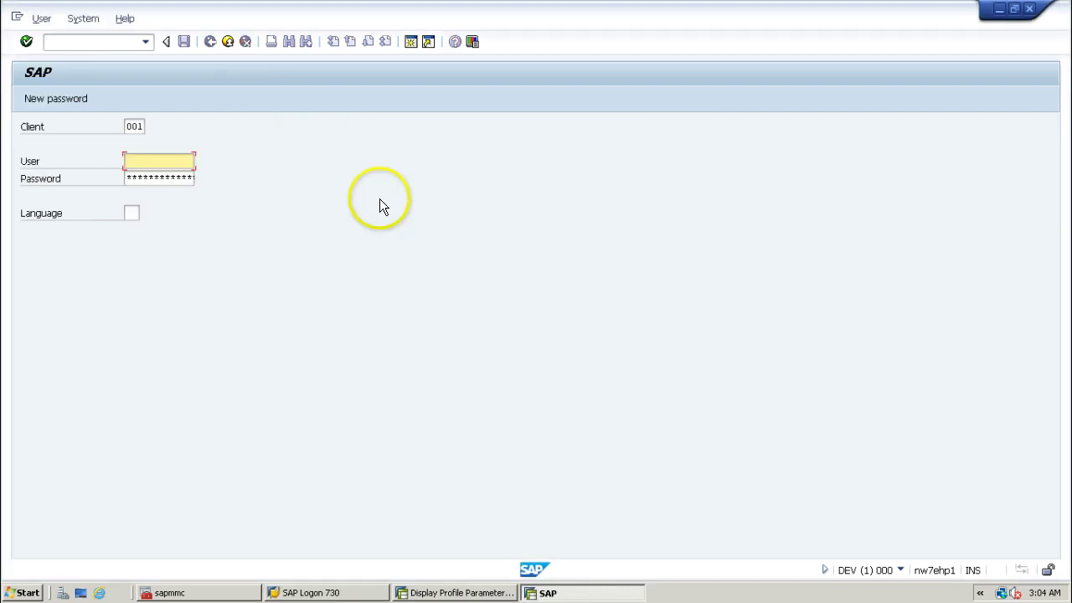
text(sa)
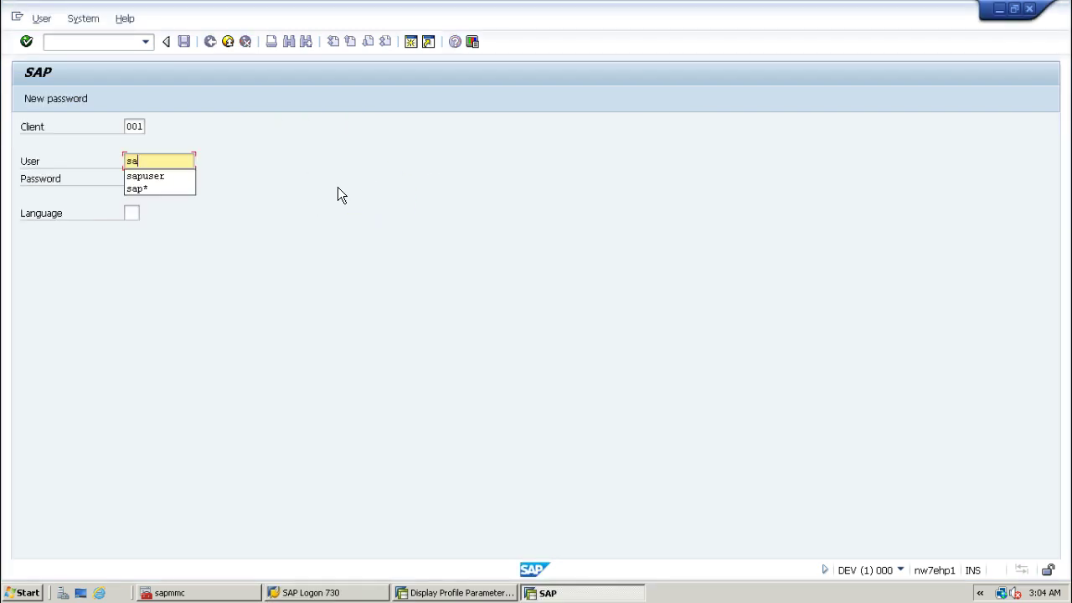
text(puser)
key(Tab)
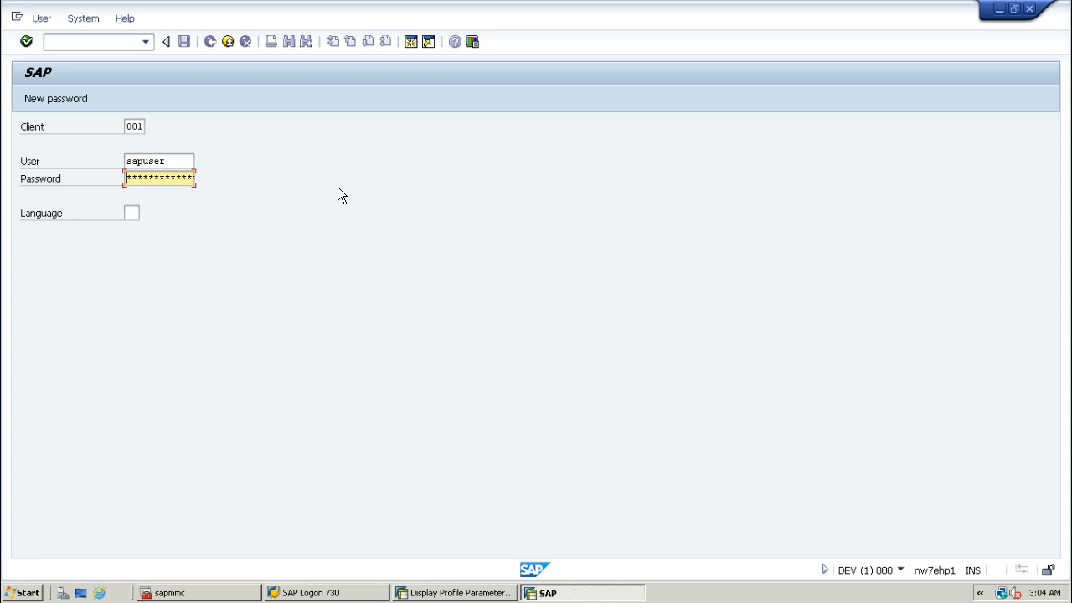
key(Return)
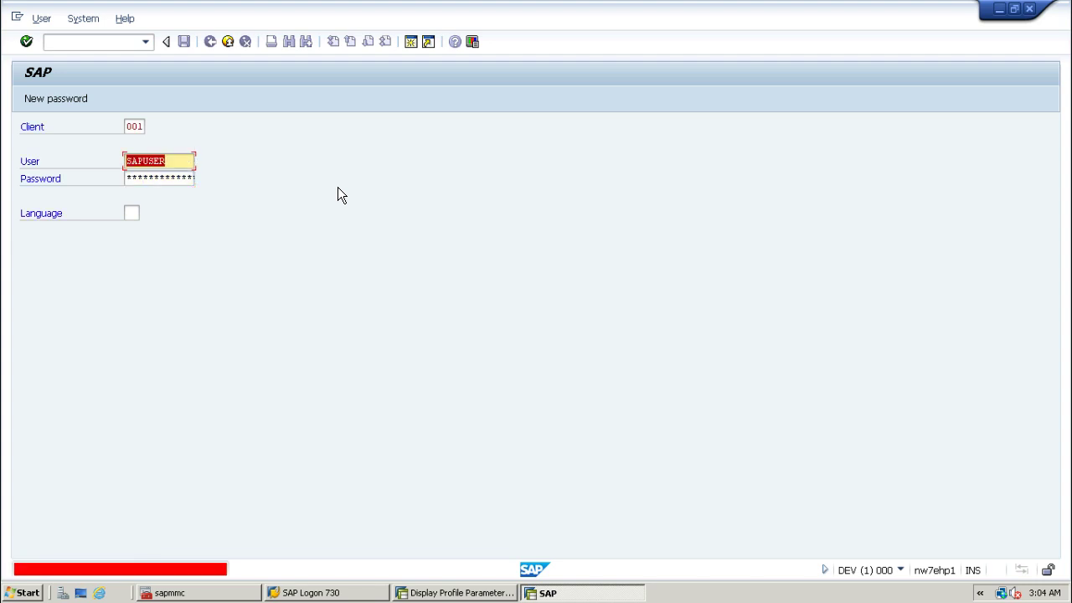
key(Return)
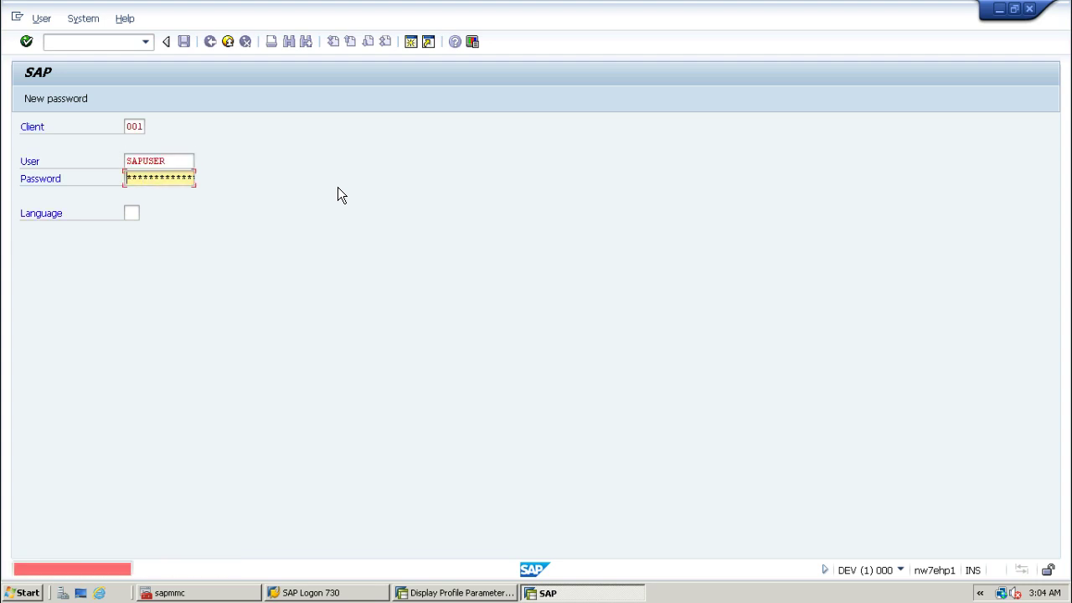
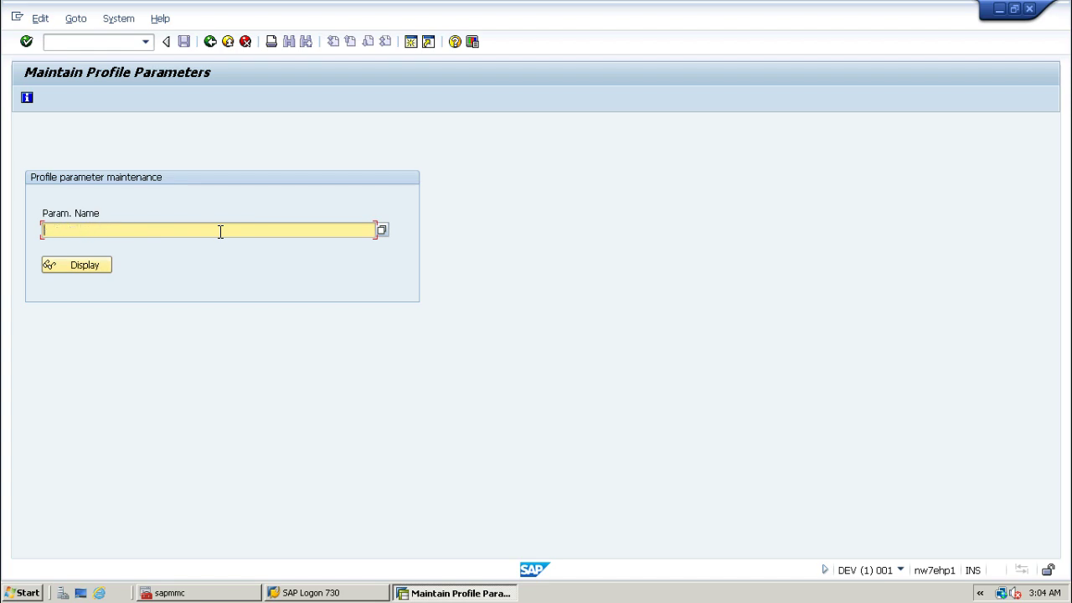
Open the value help for the empty parameter name and restrict the list to login*
key(F4)
click(651, 91)
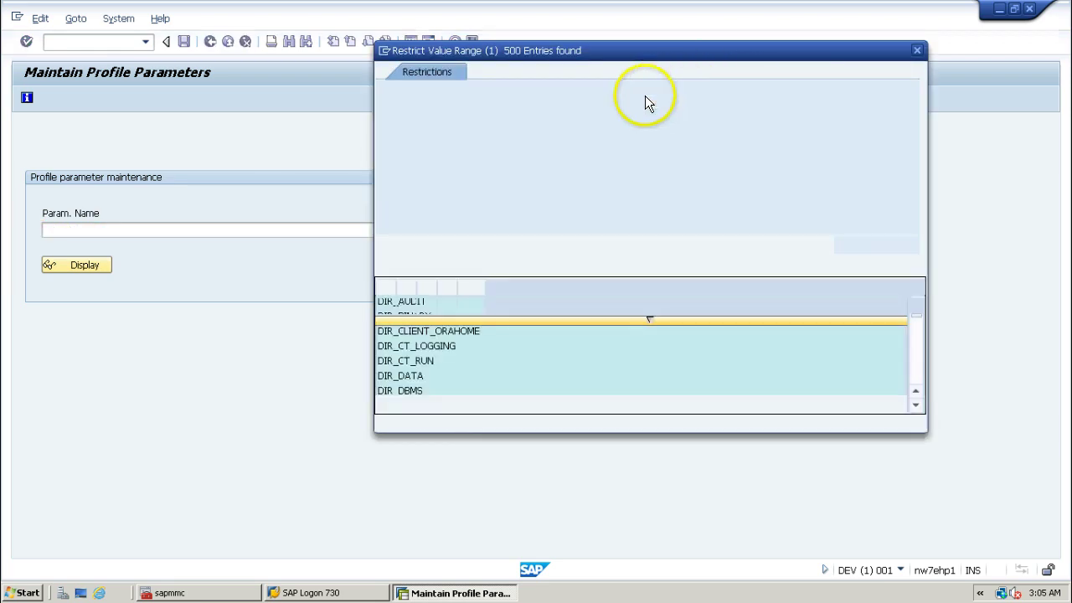
text(login)
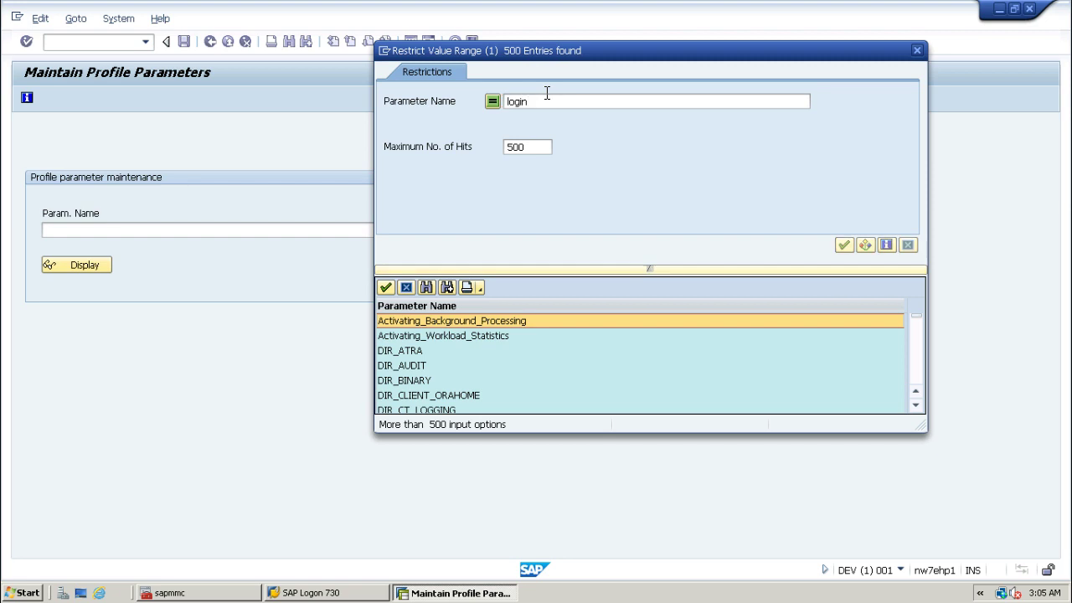
key(Return)
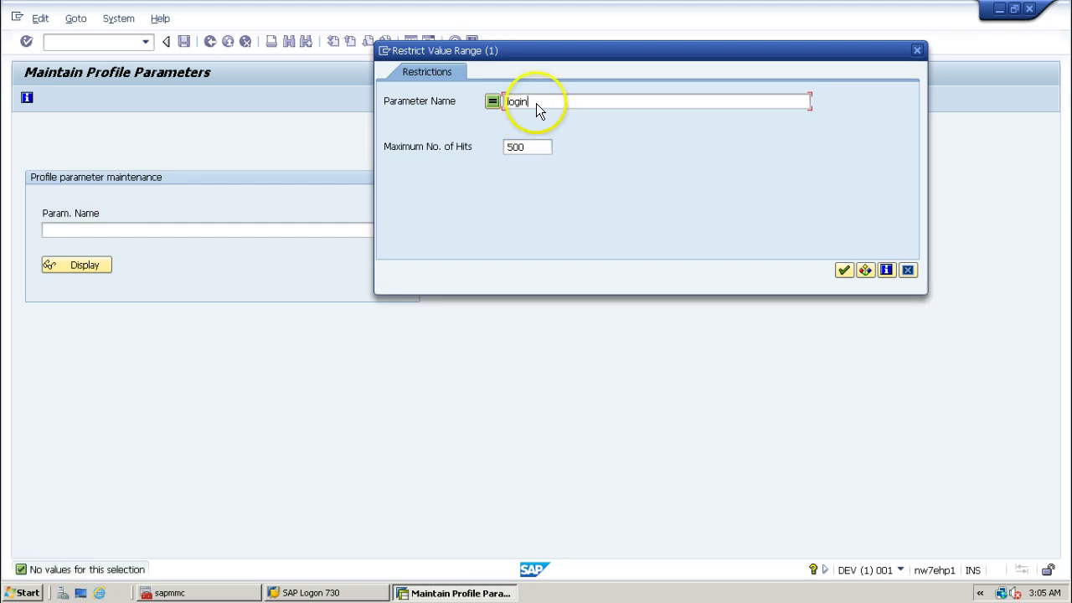
text(*)
key(Return)
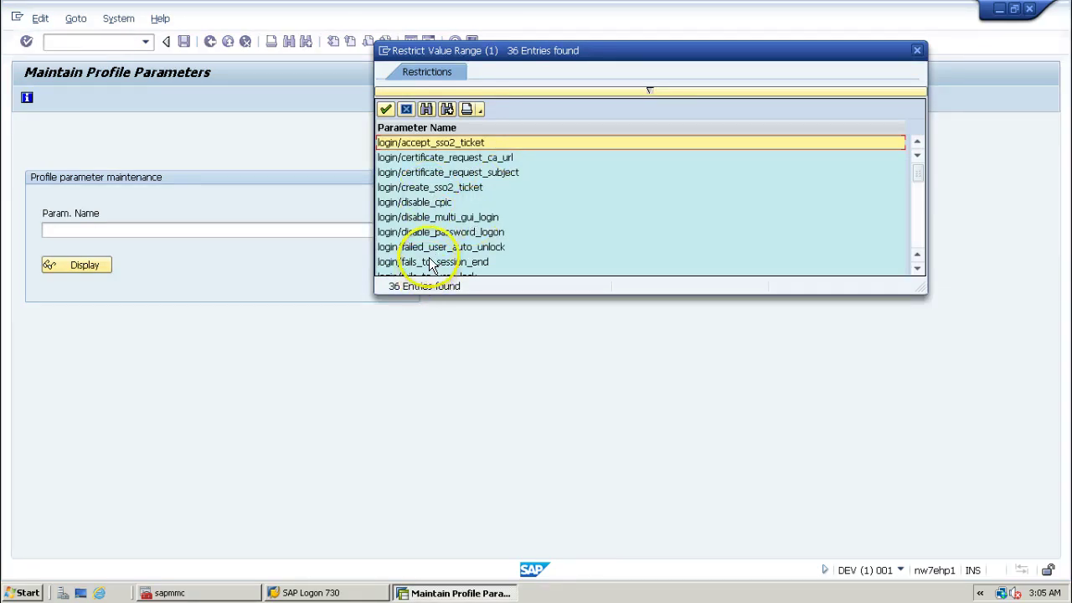
Choose login/fails_to_user_lock from the list, display its profile parameter attributes and examine the default value
scroll(437, 260, down, 1)
double_click(406, 232)
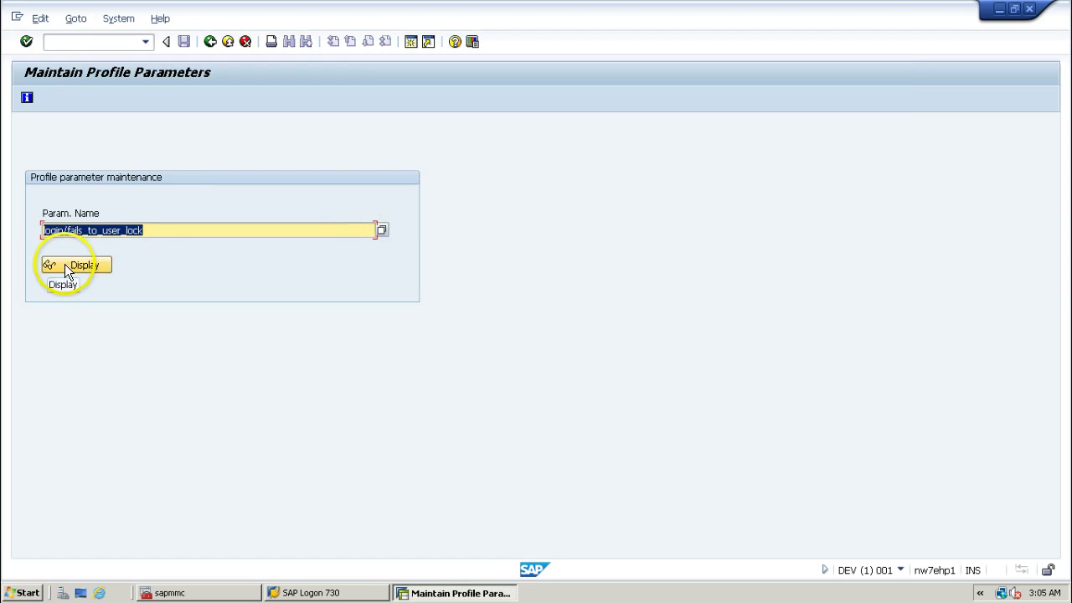
click(64, 264)
click(185, 350)
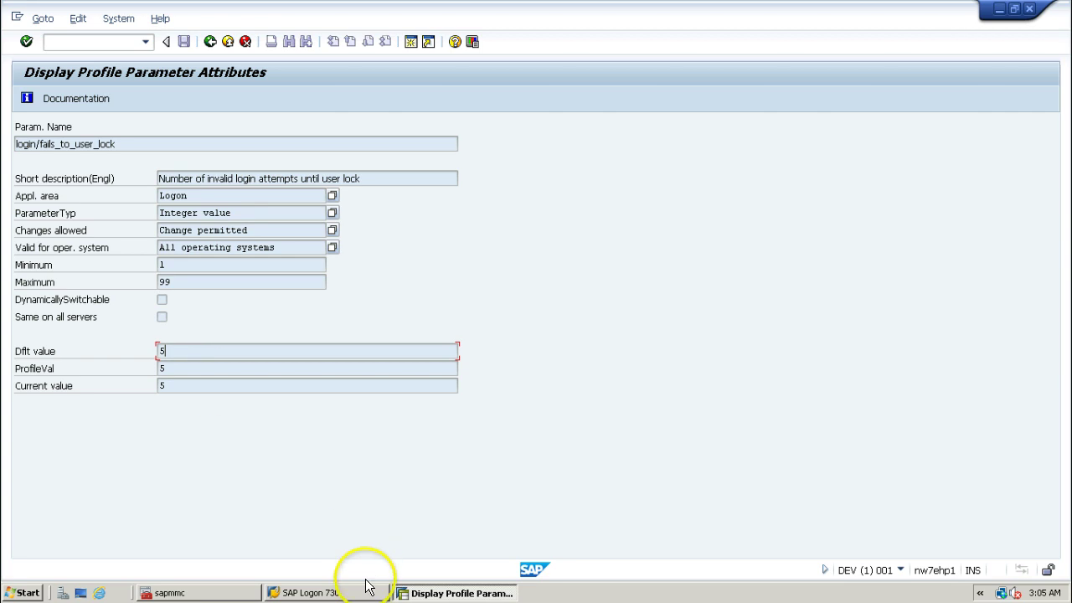
Open a DEV logon session from SAP Logon and repeatedly try logging on as demo1 with an incorrect password
click(327, 591)
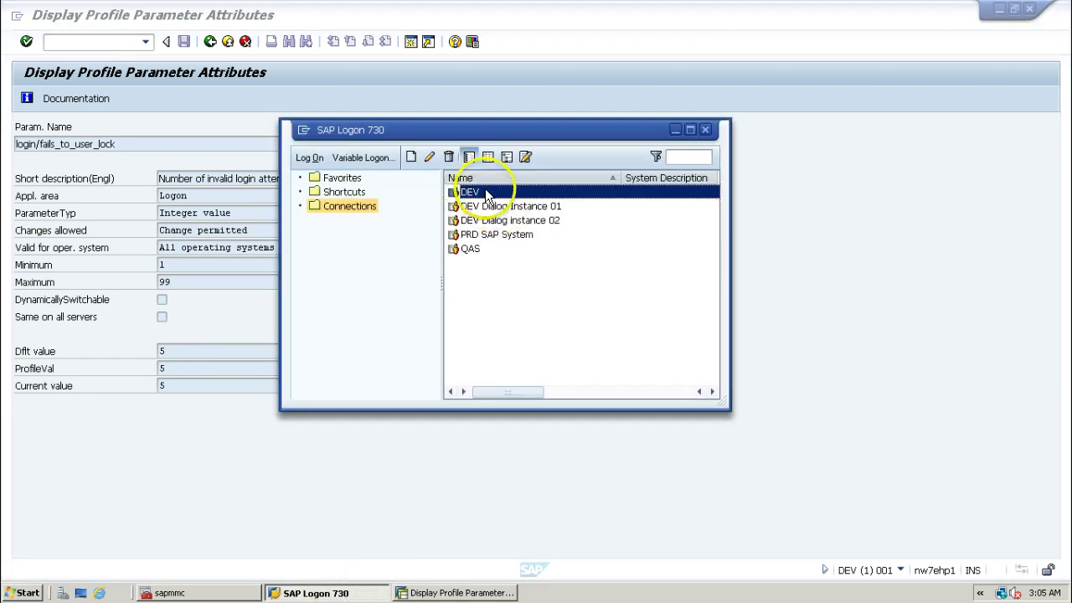
double_click(487, 194)
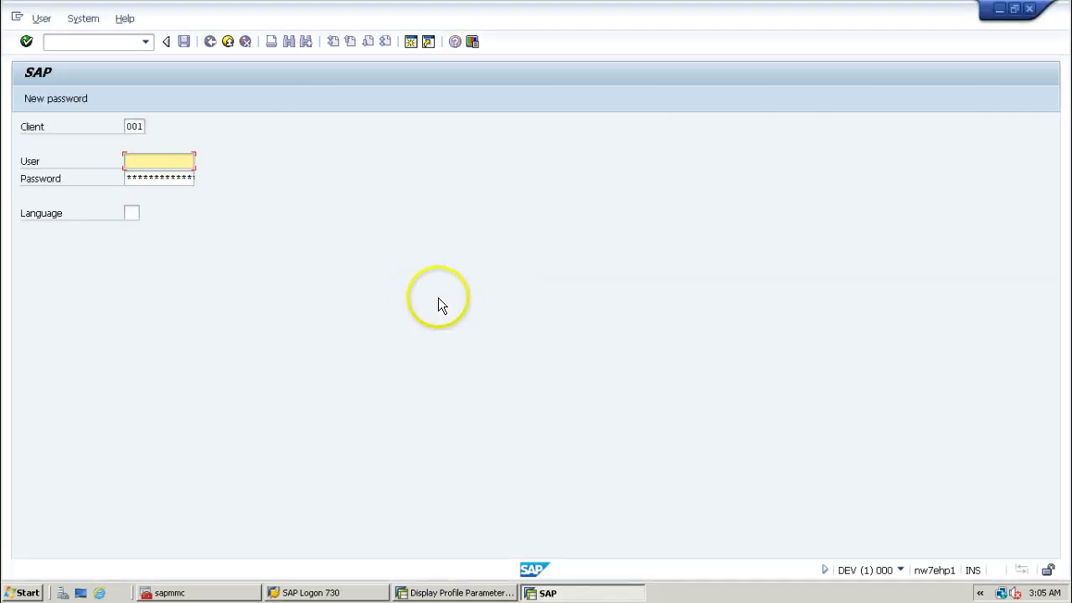
text(demo1)
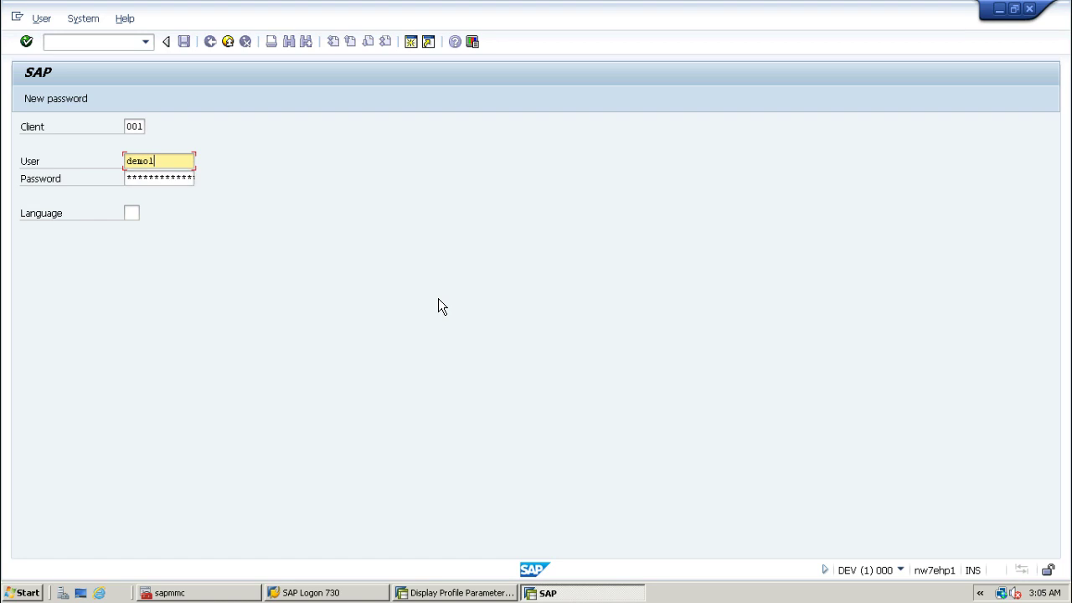
key(Tab)
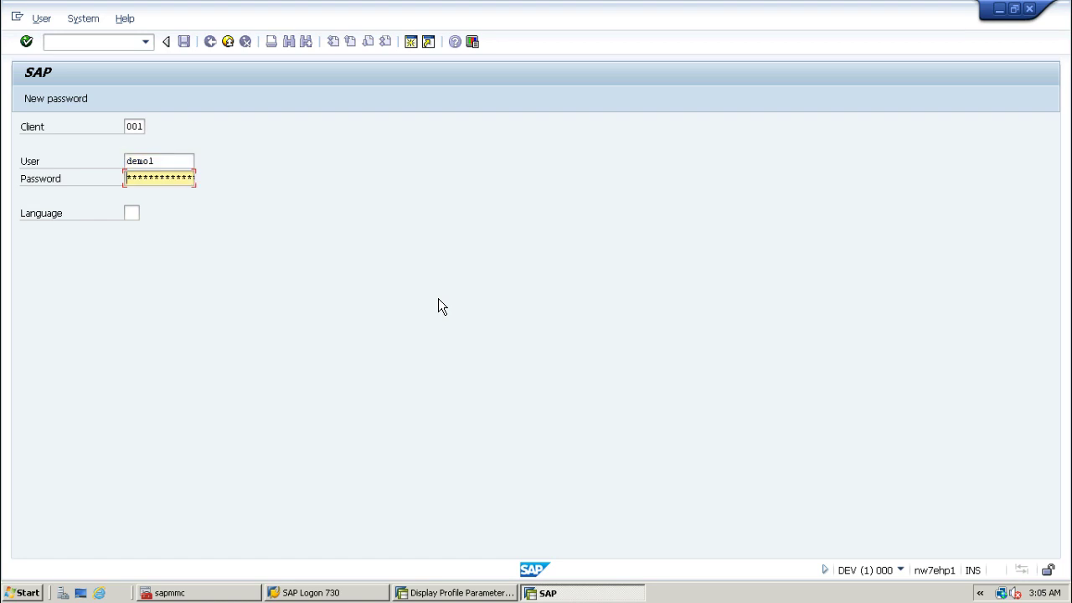
key(Return)
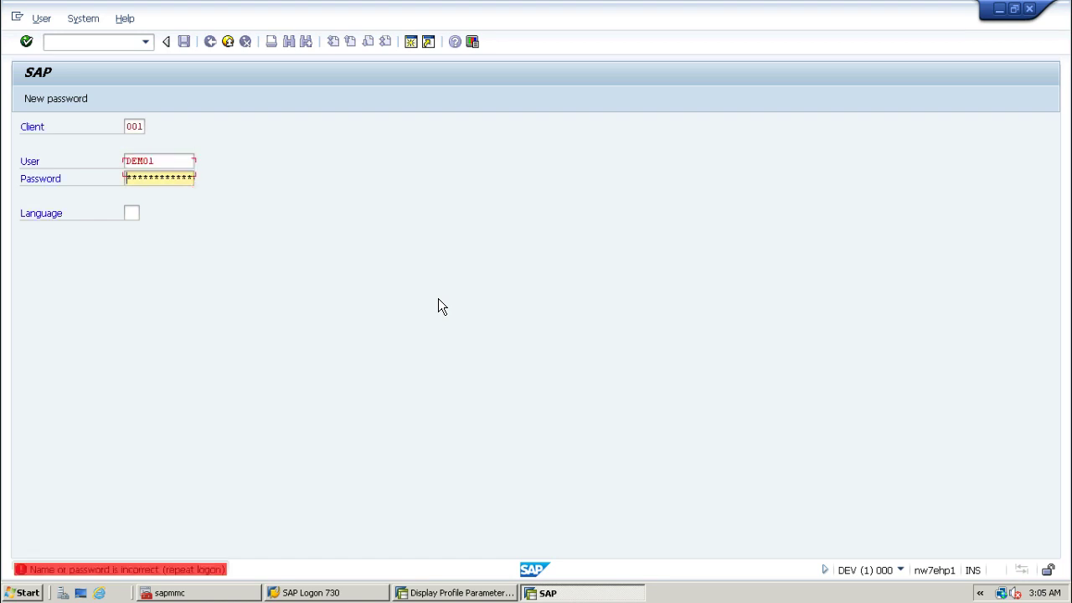
key(Return)
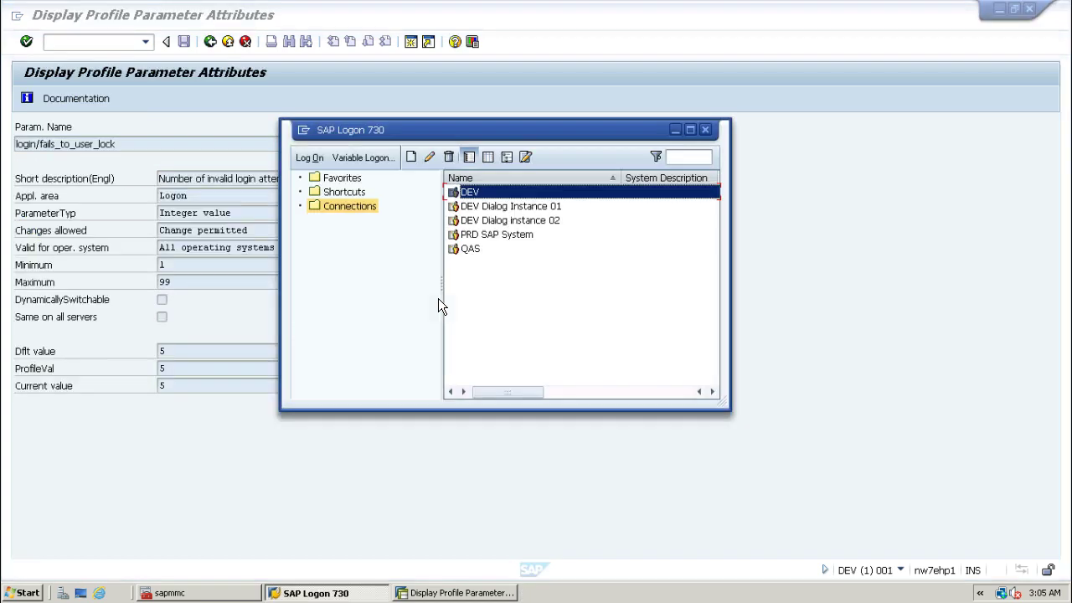
Reopen the DEV logon screen and make further demo1 logon attempts with a wrong password to test the user lock
double_click(466, 192)
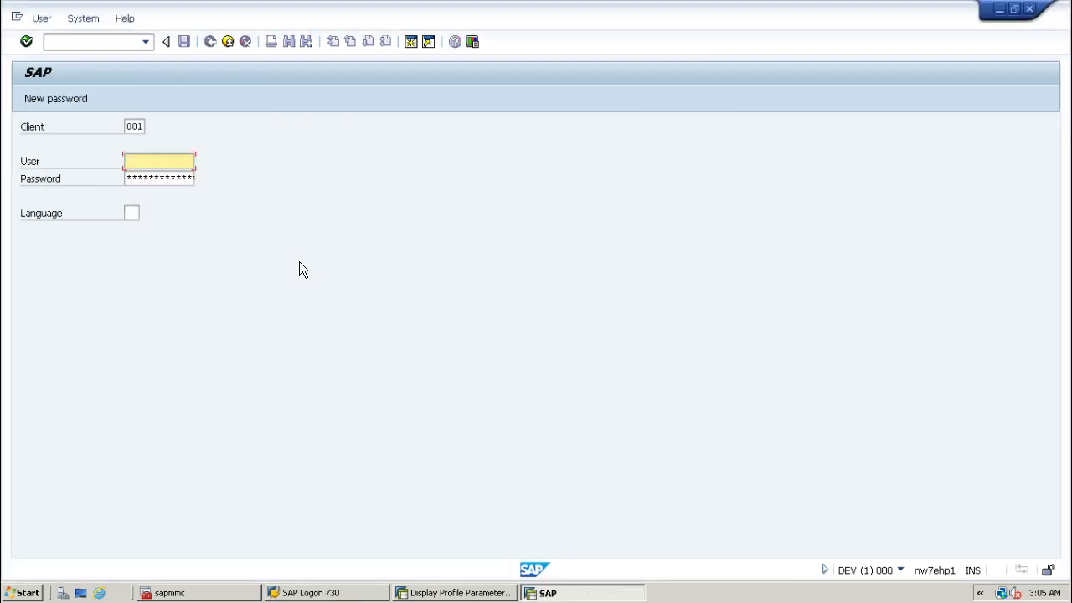
text(demo1)
key(Tab)
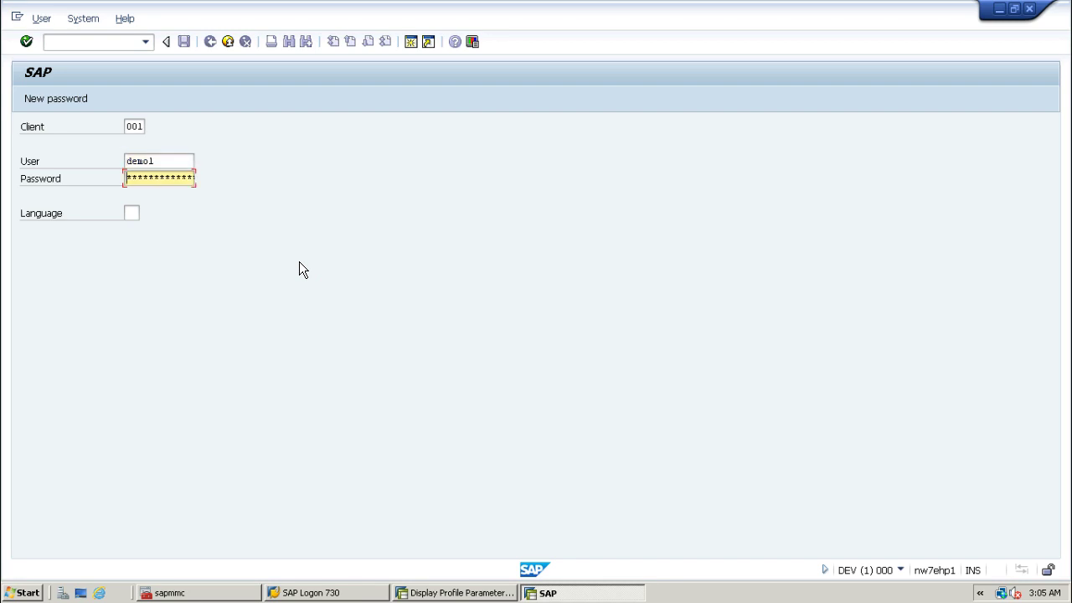
key(Return)
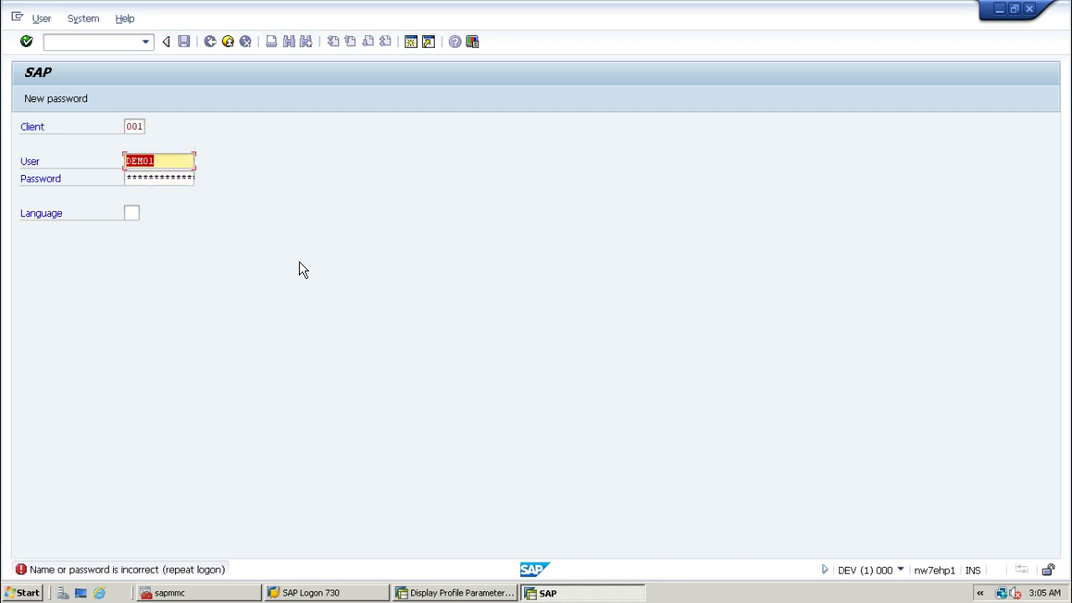
key(Return)
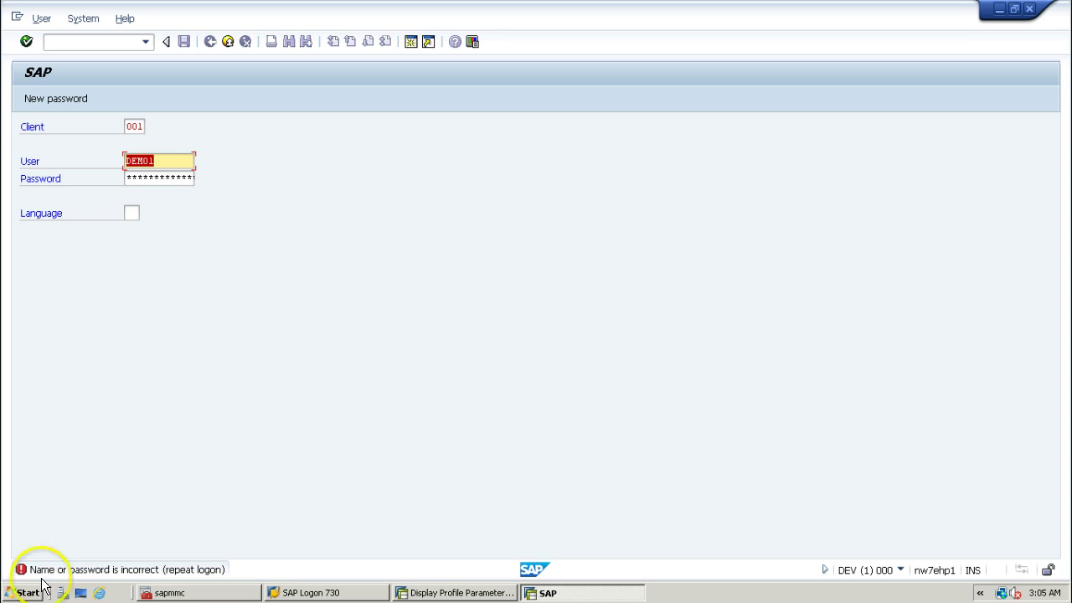
click(154, 177)
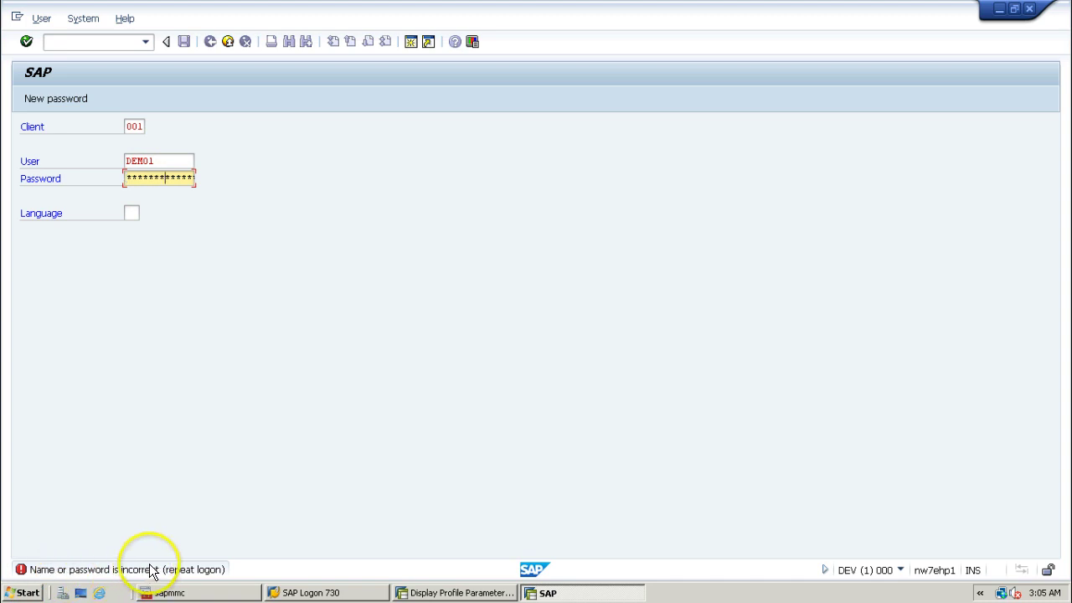
key(Return)
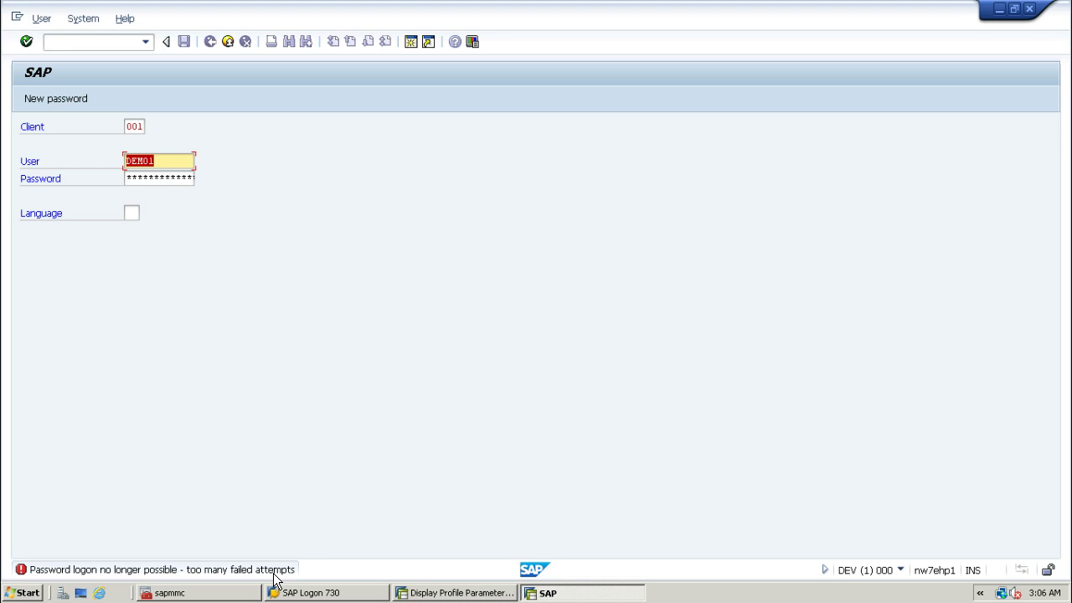
Return to the login/fails_to_user_lock attributes, read the parameter's documentation on locking and the default value, and close it
click(432, 592)
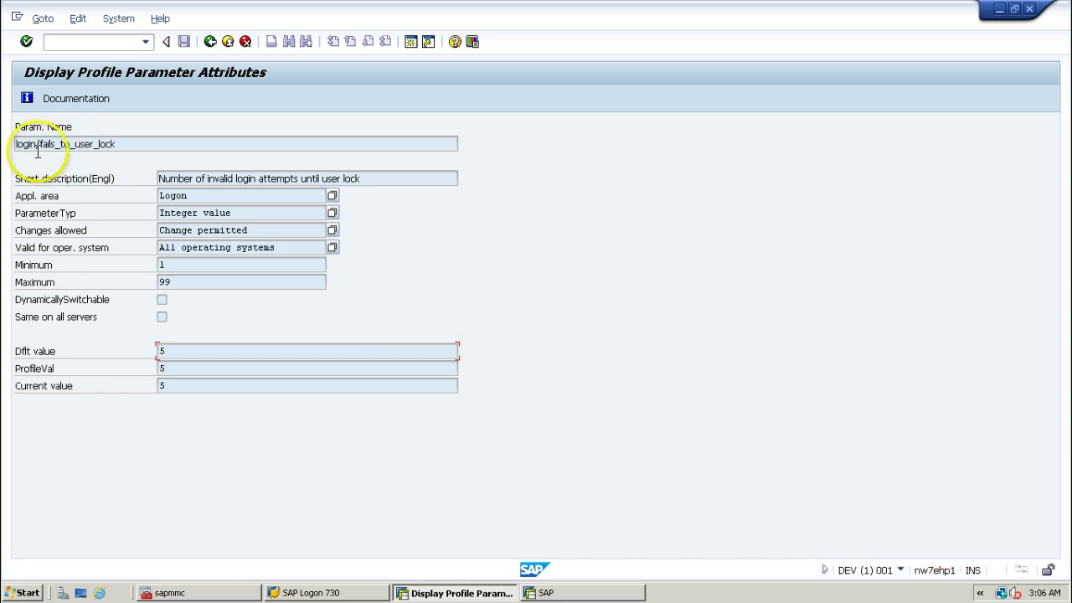
click(82, 100)
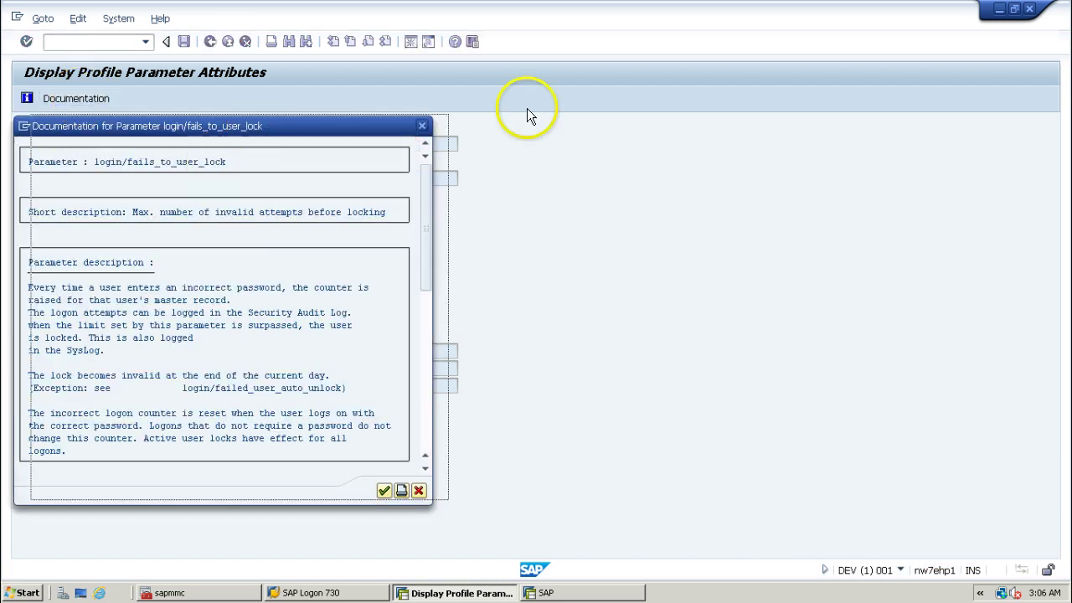
drag(526, 108, 749, 84)
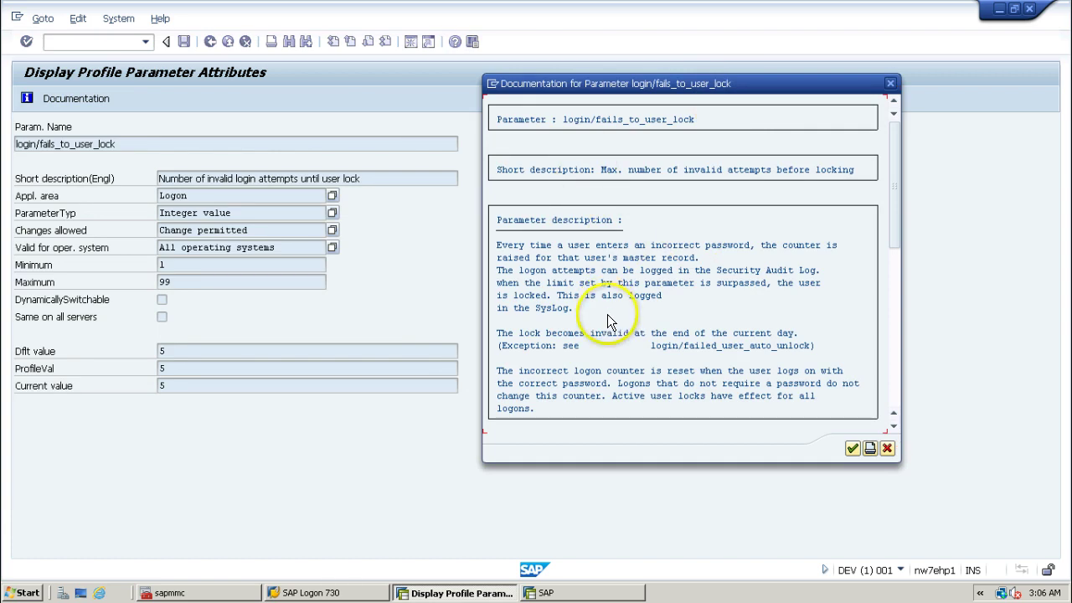
scroll(609, 322, down, 2)
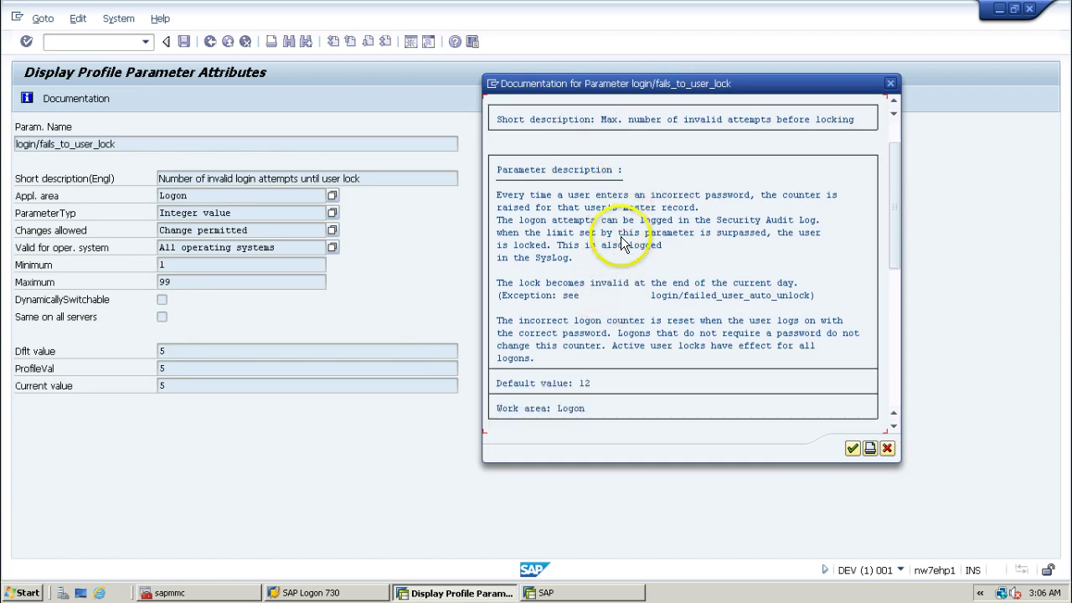
scroll(621, 238, up, 2)
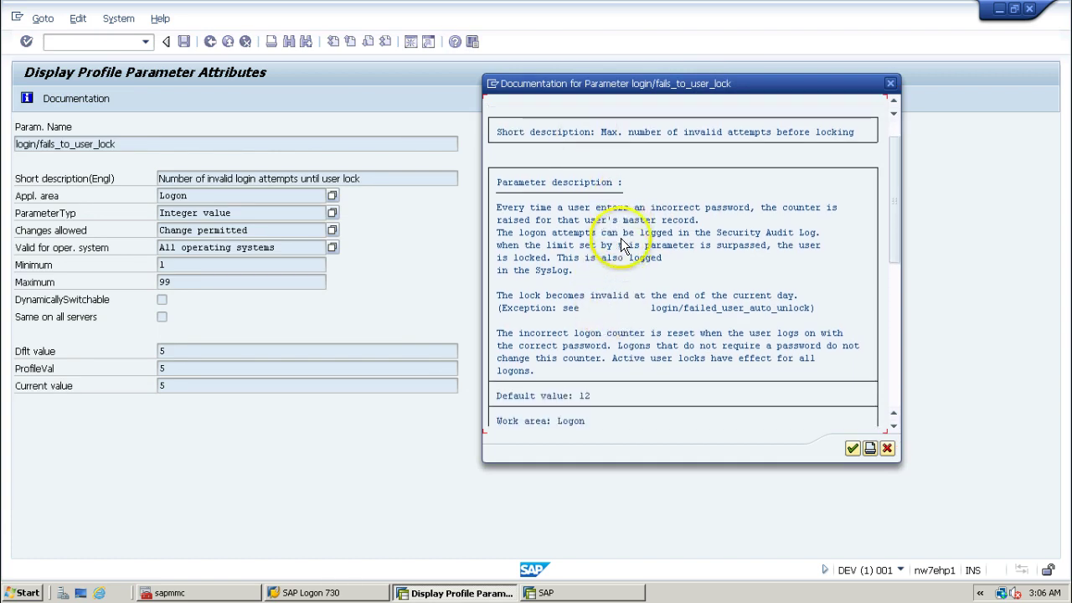
click(891, 84)
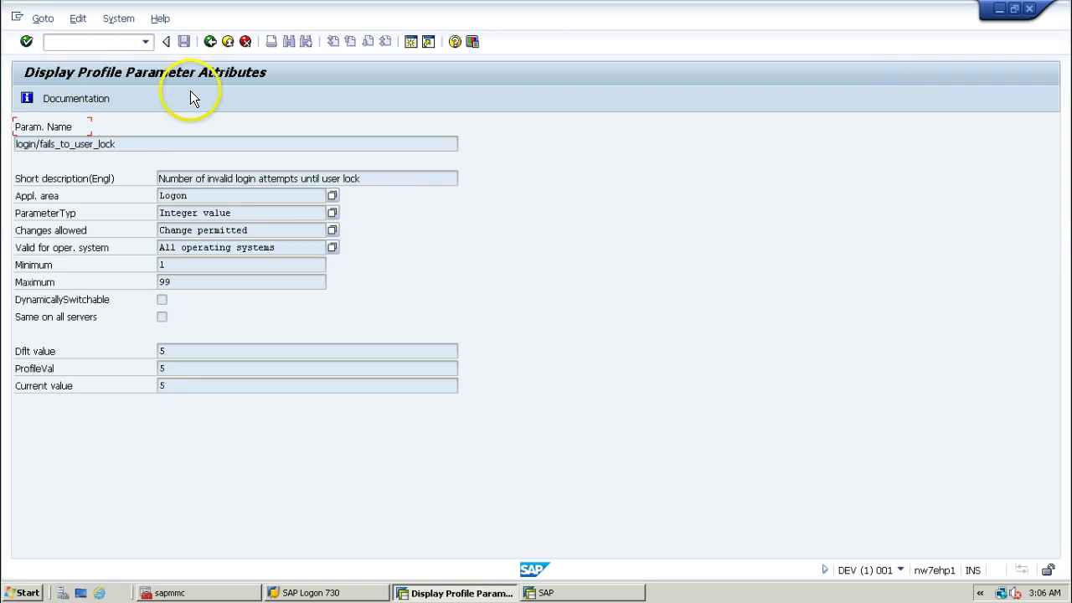